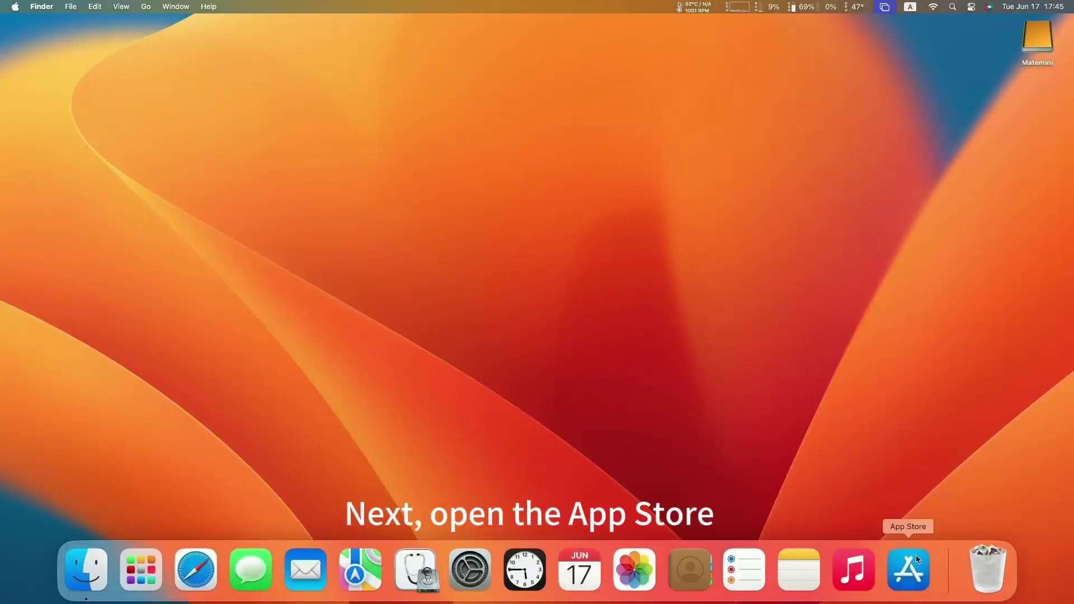
Search the App Store for 'macos sequoia' and open the 12.12 GB macOS Sequoia product page
{"action": "left_click", "coordinate": [908, 570]}
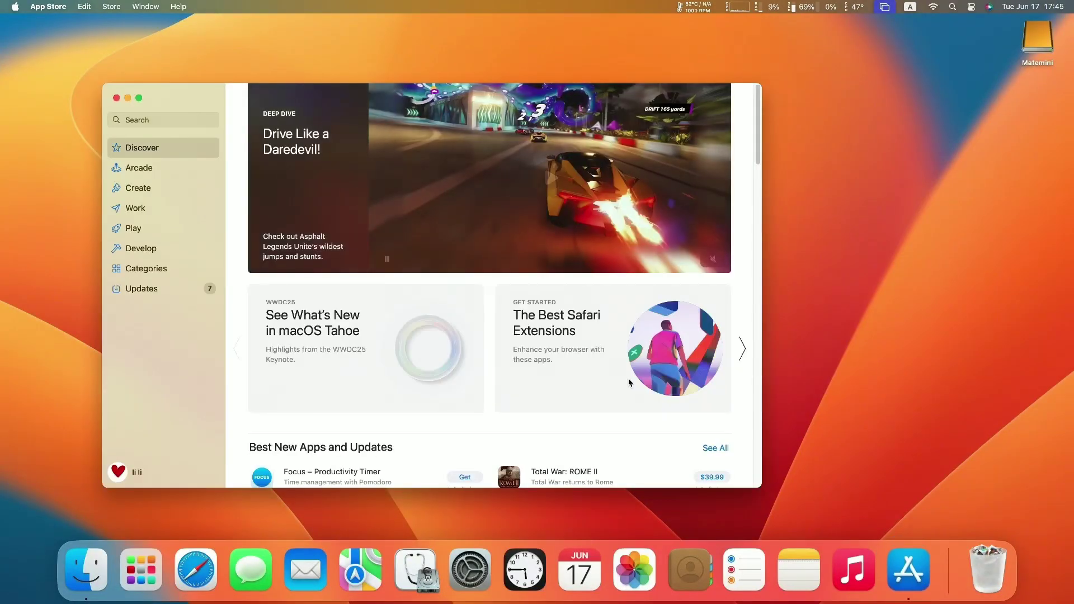
{"action": "left_click", "coordinate": [194, 122]}
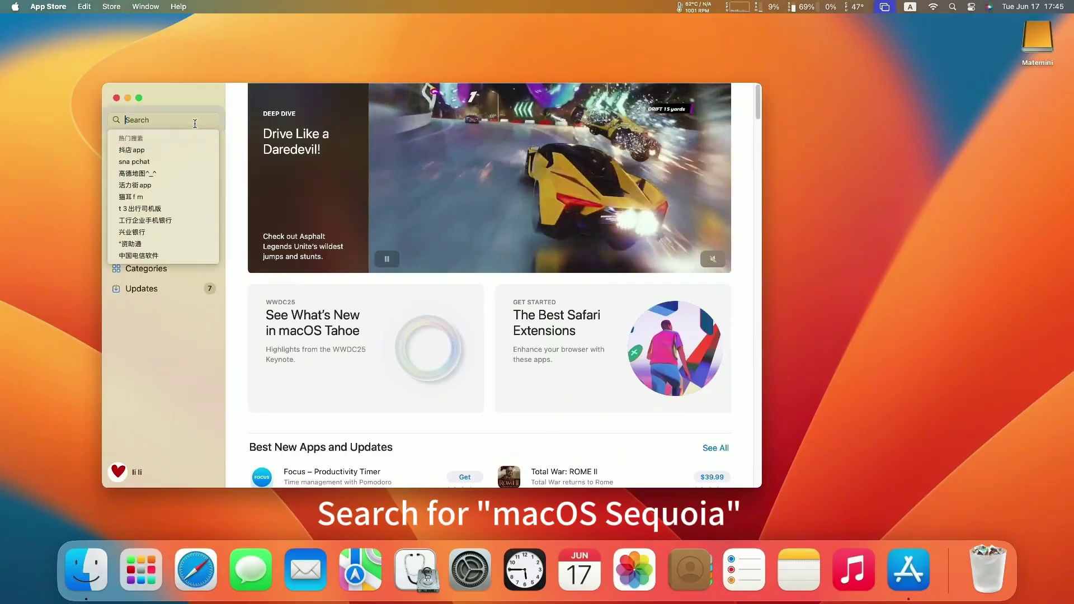
{"action": "type", "text": "macos sequoia"}
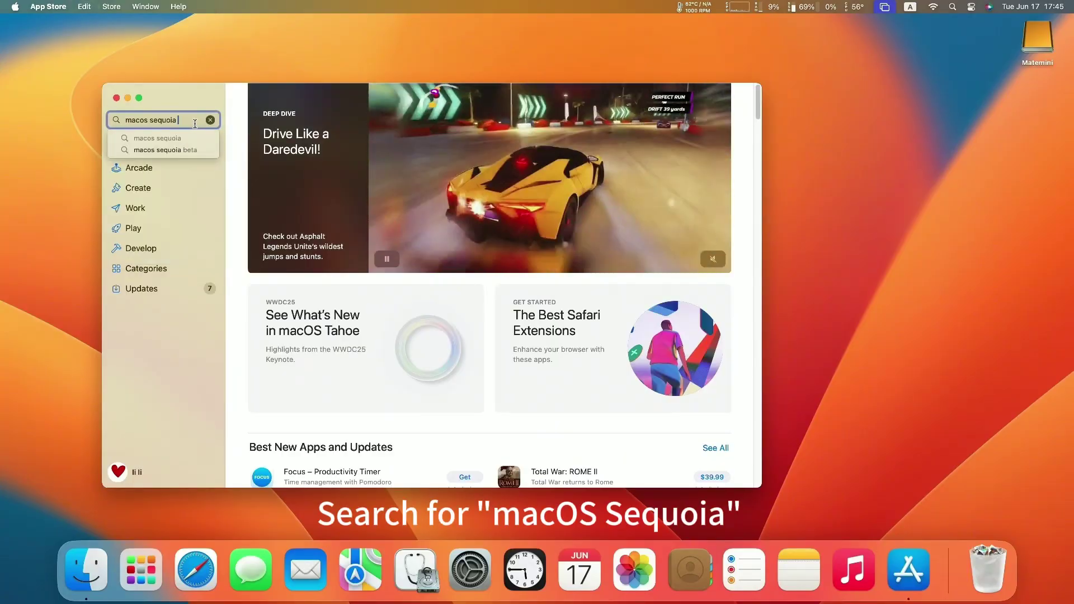
{"action": "key", "text": "Return"}
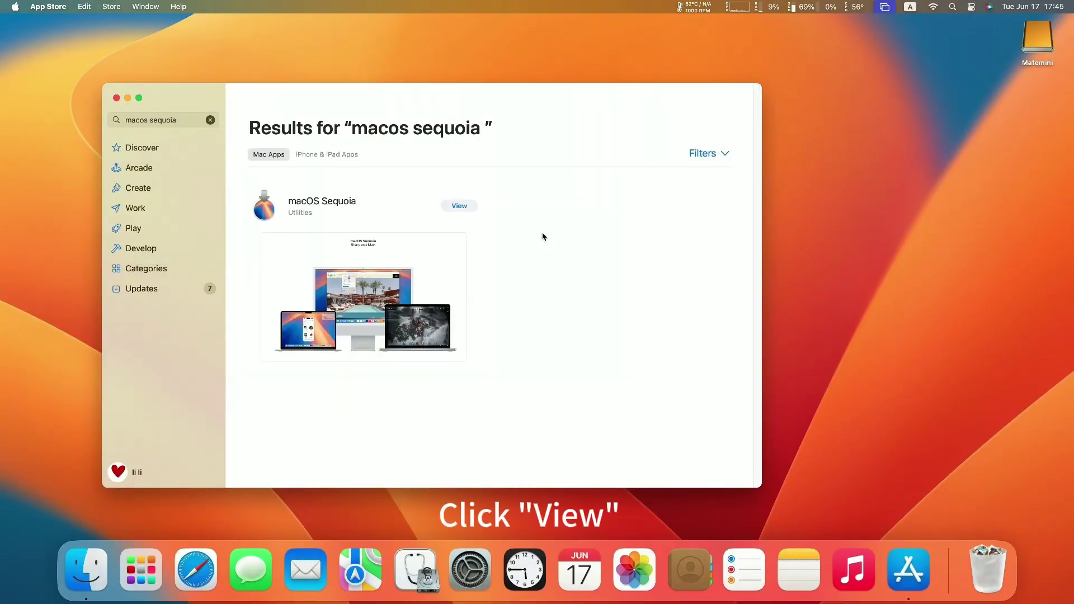
{"action": "left_click", "coordinate": [462, 207]}
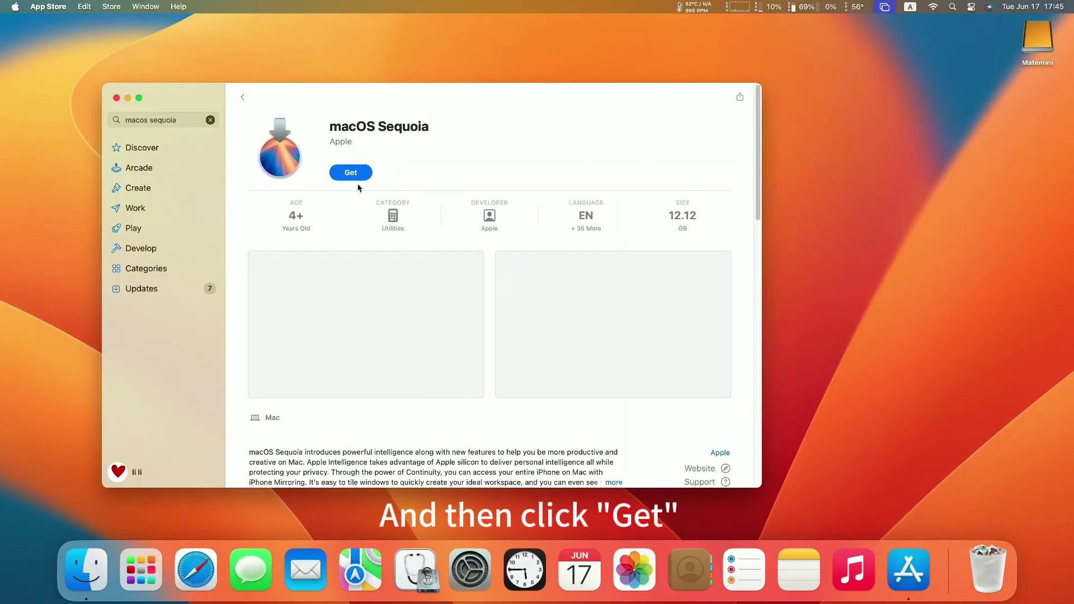
Get macOS Sequoia and start its 15.65 GB download in Software Update
{"action": "left_click", "coordinate": [350, 173]}
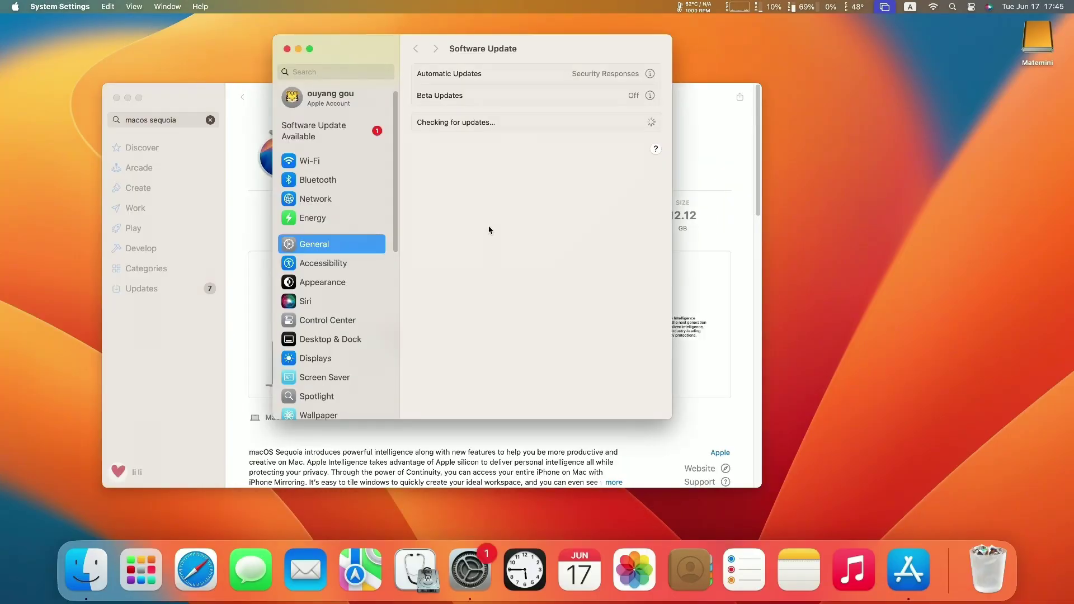
{"action": "left_click", "coordinate": [517, 279]}
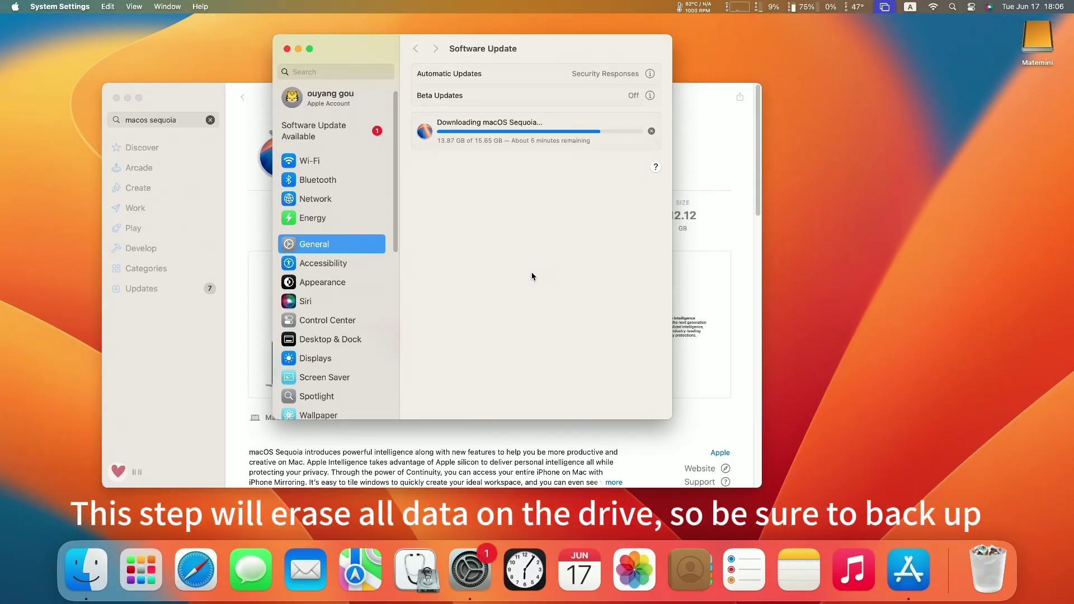
Launch Disk Utility from Launchpad's Other folder
{"action": "left_click", "coordinate": [141, 575]}
{"action": "scroll", "coordinate": [122, 449], "scroll_direction": "left", "scroll_amount": 3}
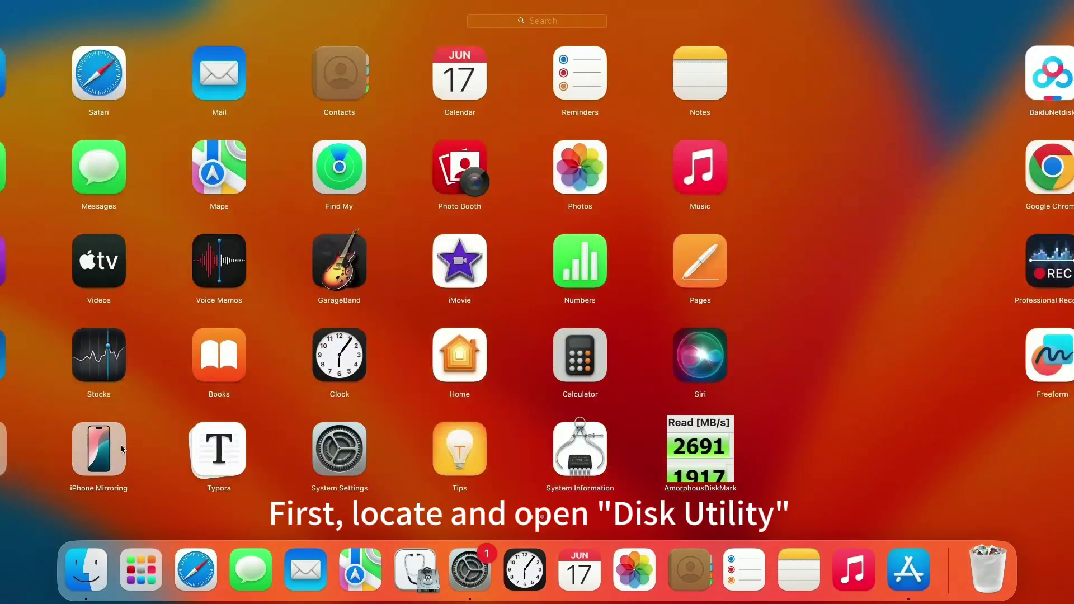
{"action": "left_click", "coordinate": [171, 442]}
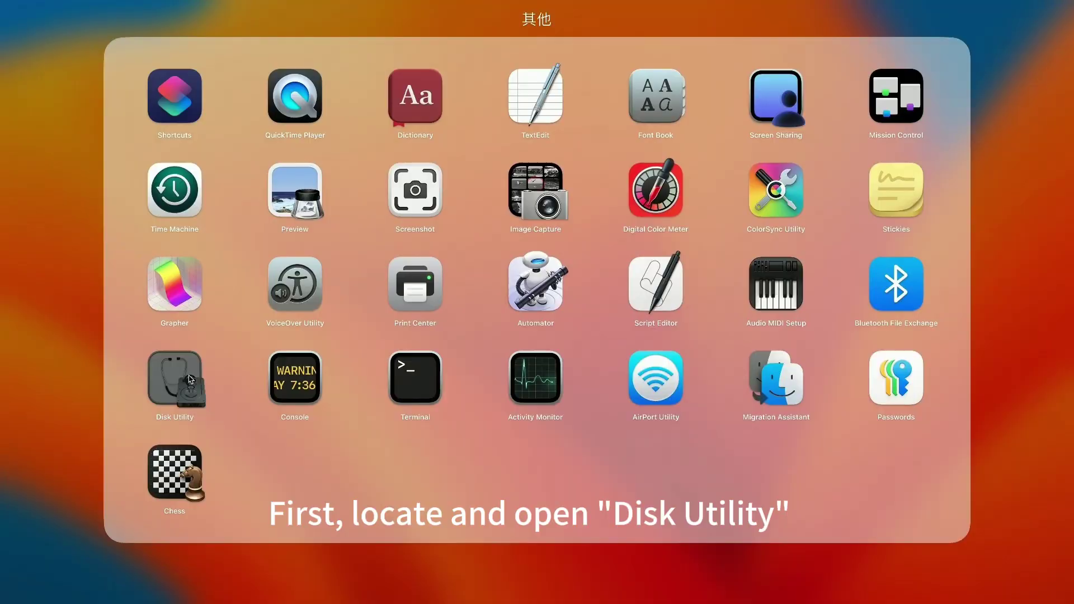
{"action": "left_click", "coordinate": [190, 380]}
Erase the external Matemini drive as APFS, keeping the name Matemini
{"action": "left_click", "coordinate": [361, 230]}
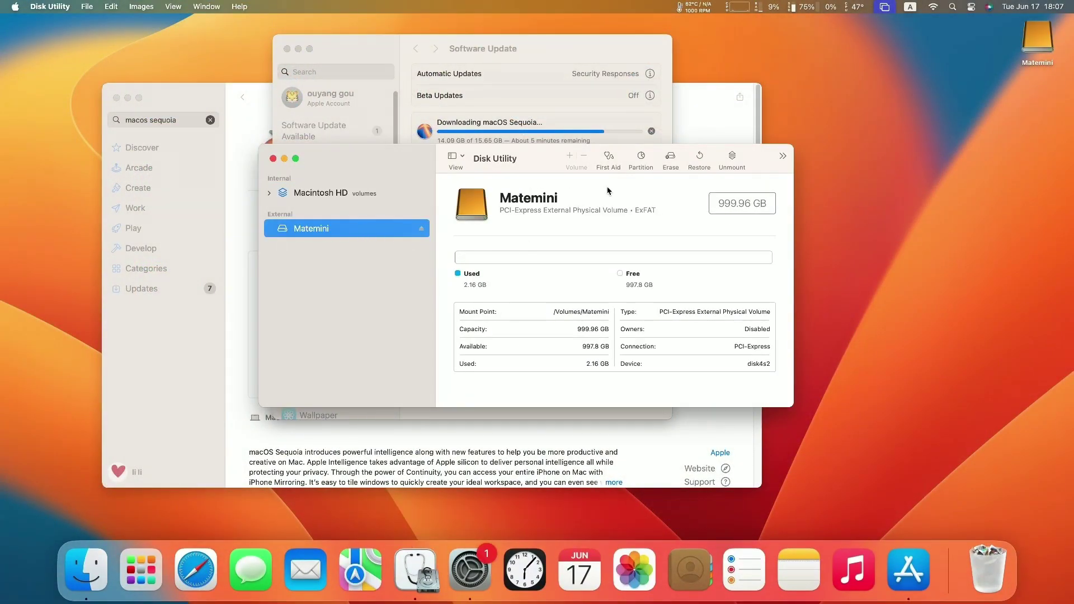
{"action": "left_click", "coordinate": [670, 159]}
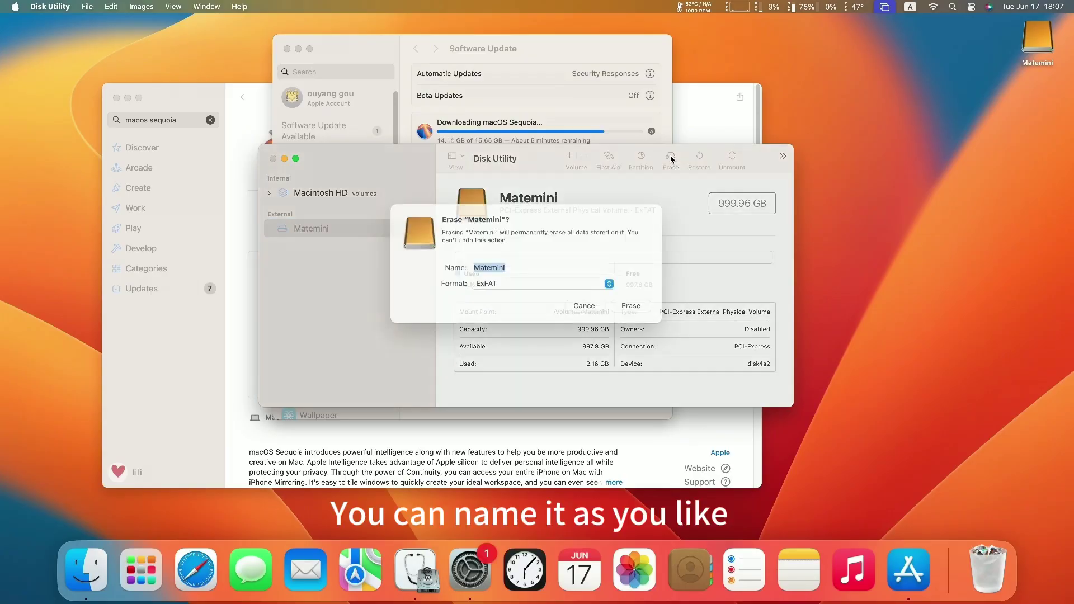
{"action": "left_click", "coordinate": [513, 281]}
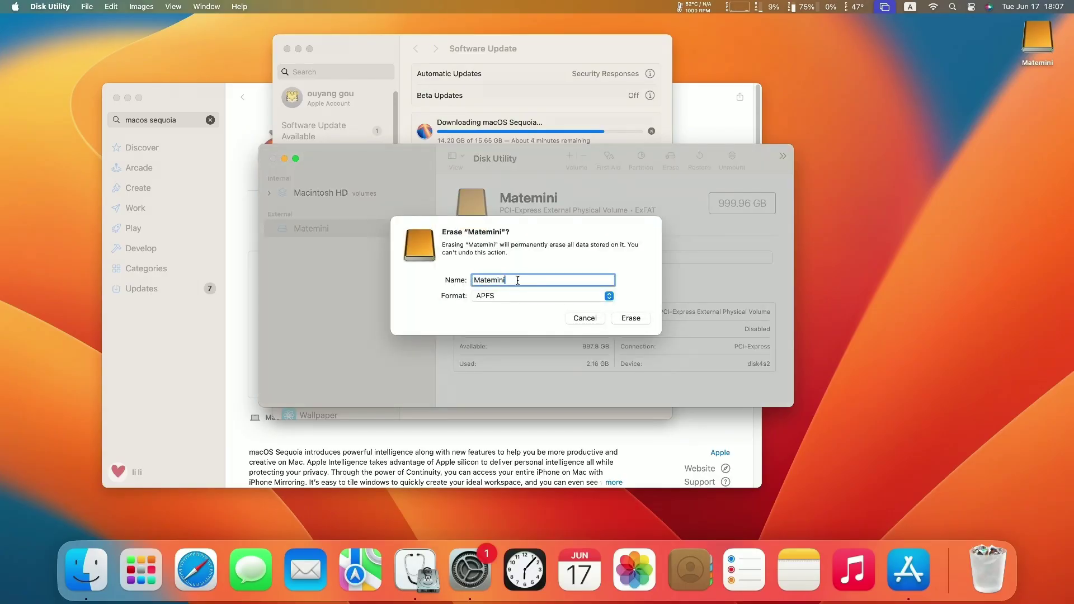
{"action": "left_click", "coordinate": [513, 295]}
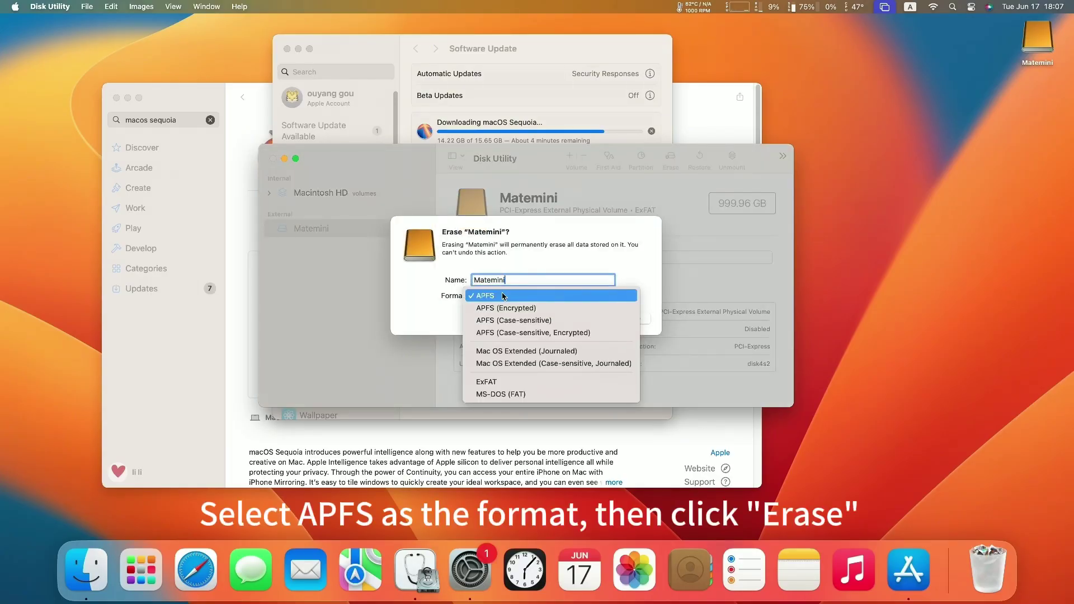
{"action": "left_click", "coordinate": [503, 295]}
{"action": "left_click", "coordinate": [630, 321]}
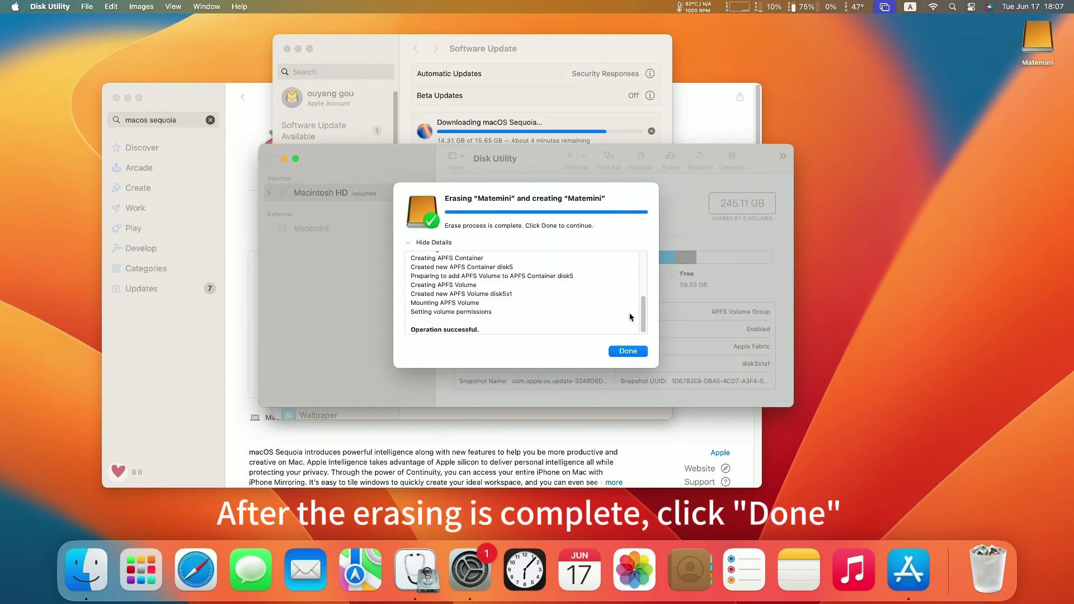
{"action": "left_click", "coordinate": [627, 351]}
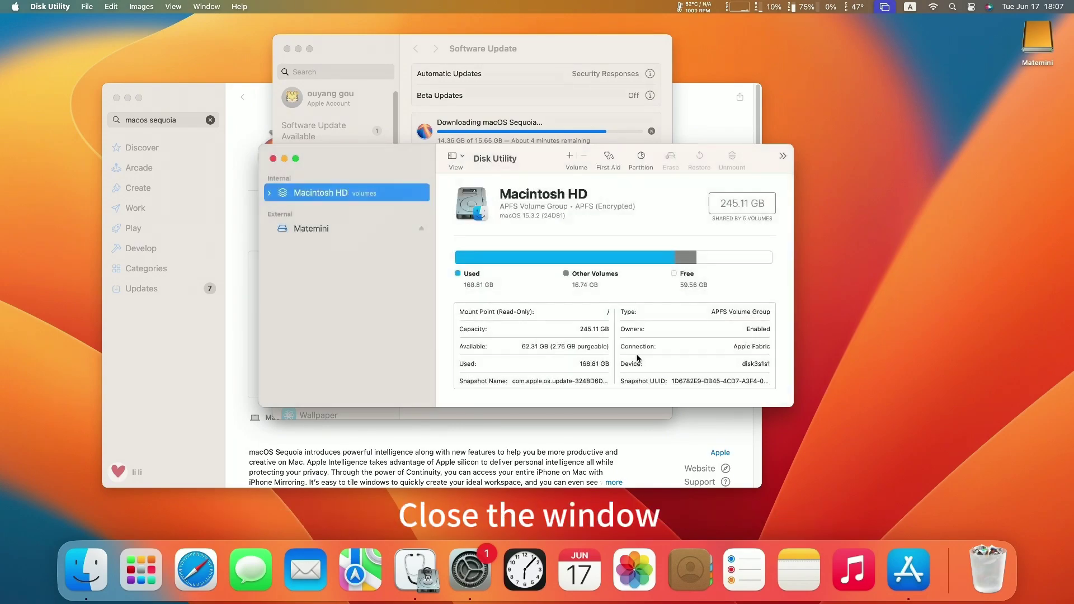
Close Disk Utility, accept the Sequoia license, and choose Matemini as the install disk
{"action": "left_click", "coordinate": [272, 160]}
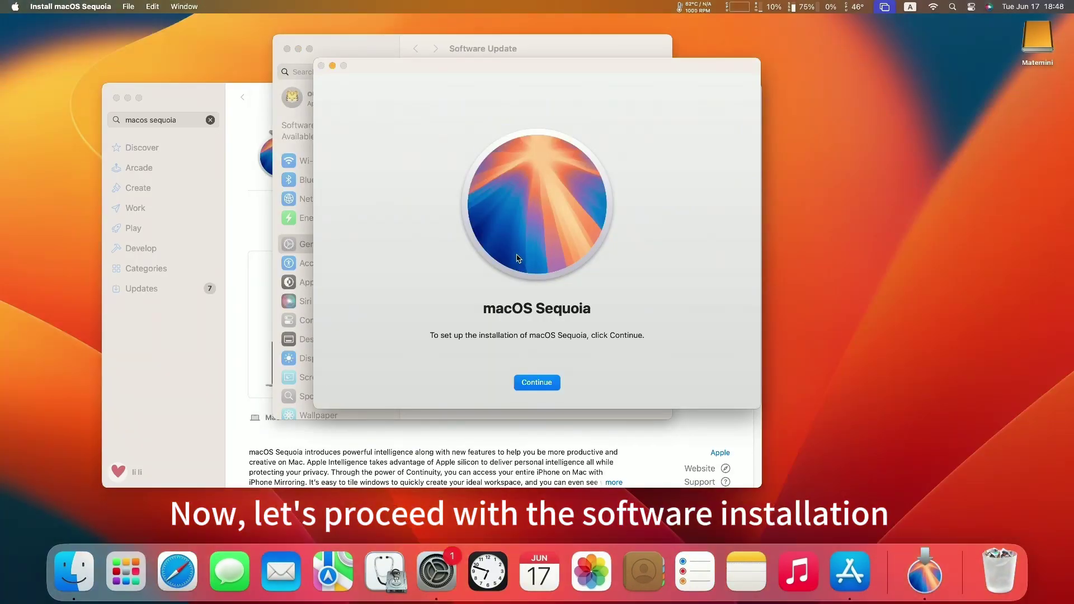
{"action": "left_click", "coordinate": [549, 377]}
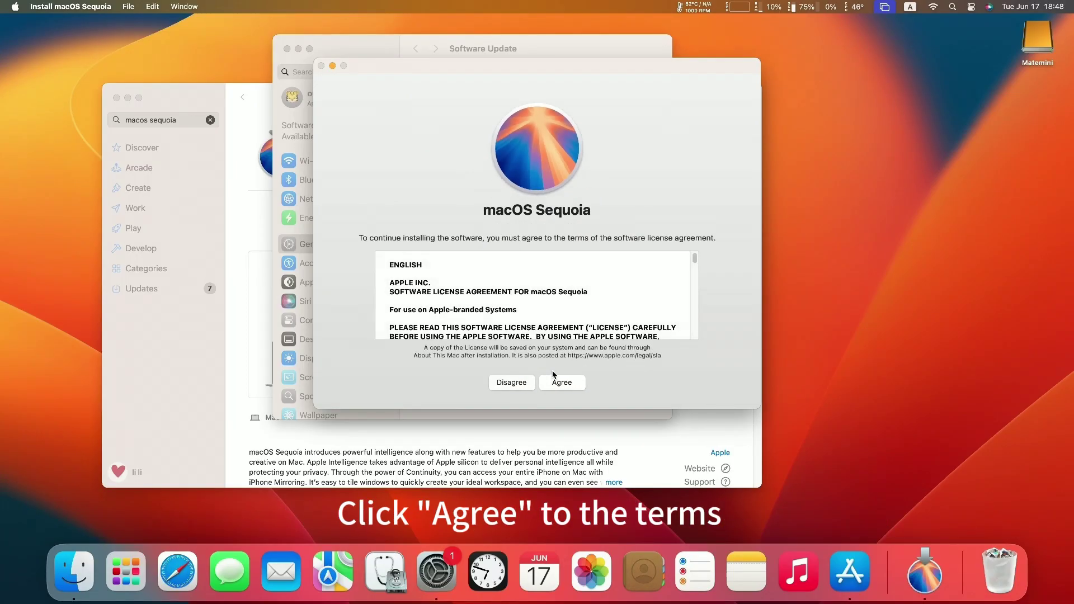
{"action": "left_click", "coordinate": [581, 382]}
{"action": "left_click", "coordinate": [569, 276]}
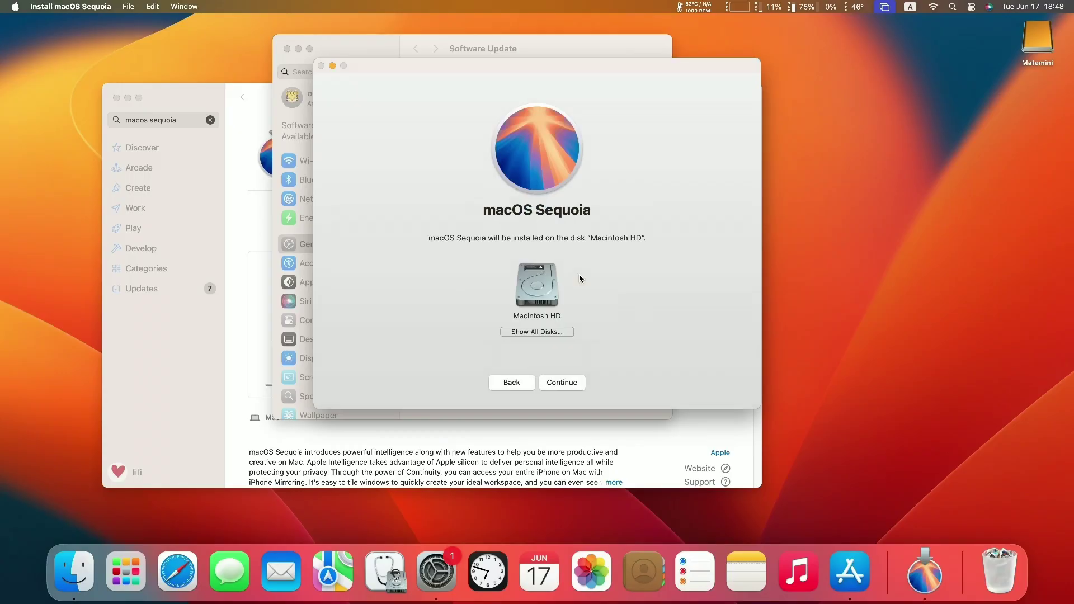
{"action": "left_click", "coordinate": [532, 333]}
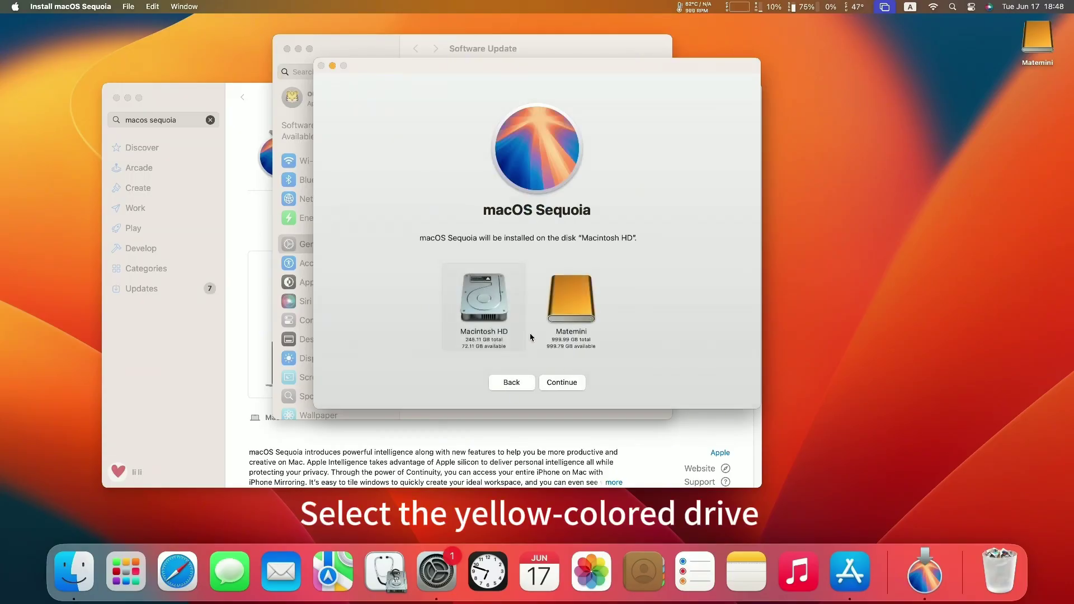
{"action": "left_click", "coordinate": [590, 318]}
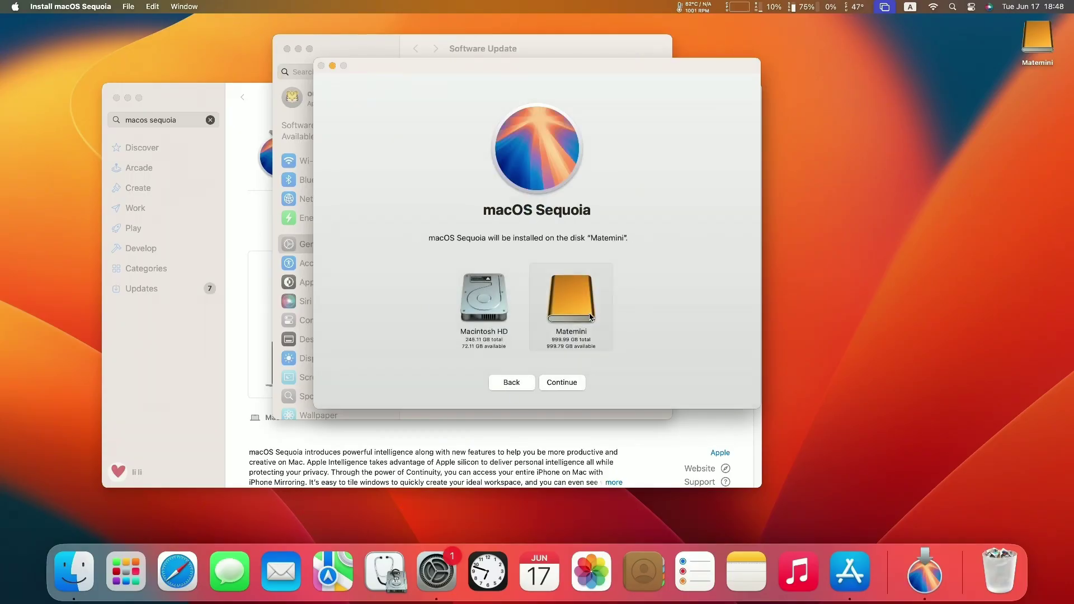
{"action": "left_click", "coordinate": [561, 382]}
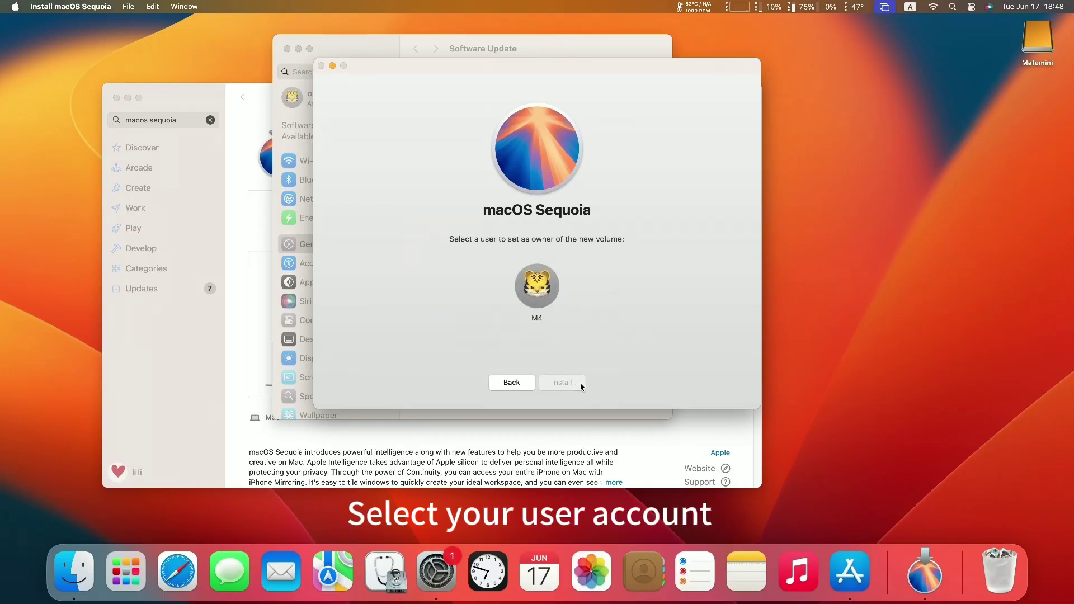
Authorize the install as the existing volume owner with the password and restart the Mac
{"action": "left_click", "coordinate": [546, 292]}
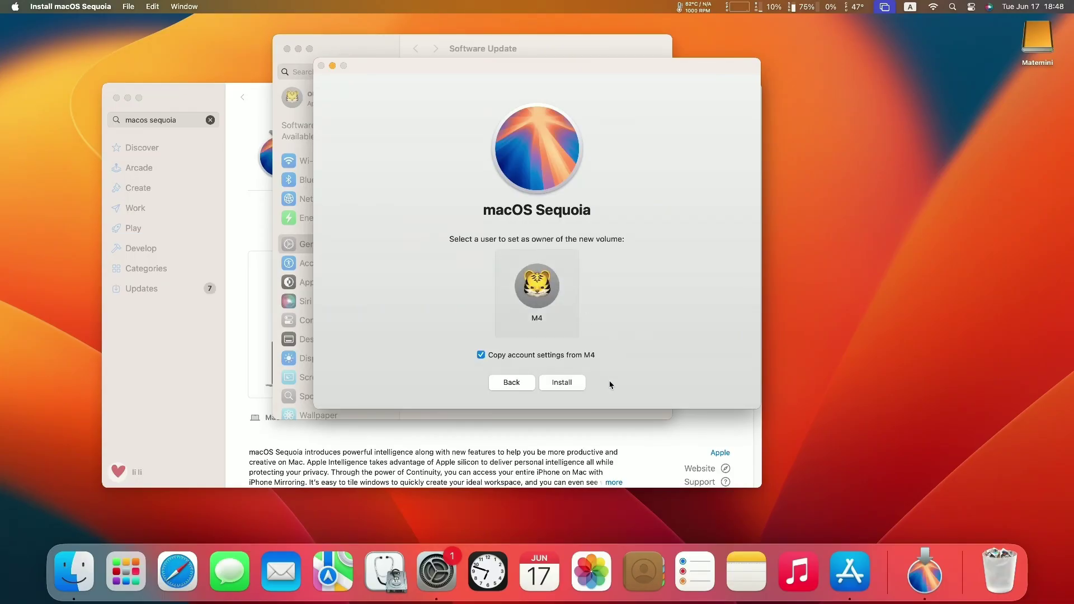
{"action": "left_click", "coordinate": [580, 383]}
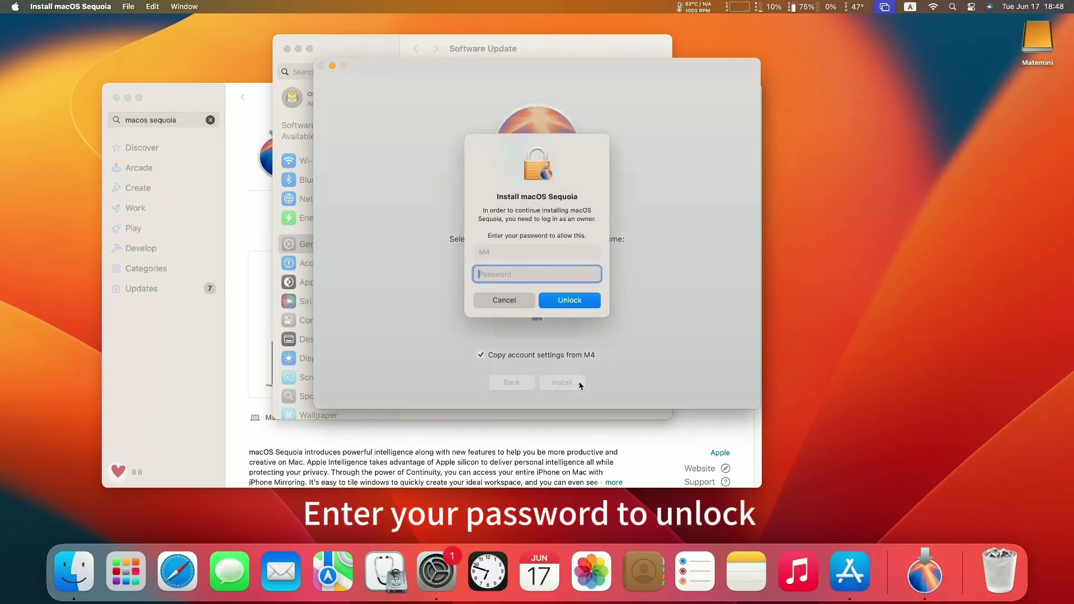
{"action": "type", "text": "••"}
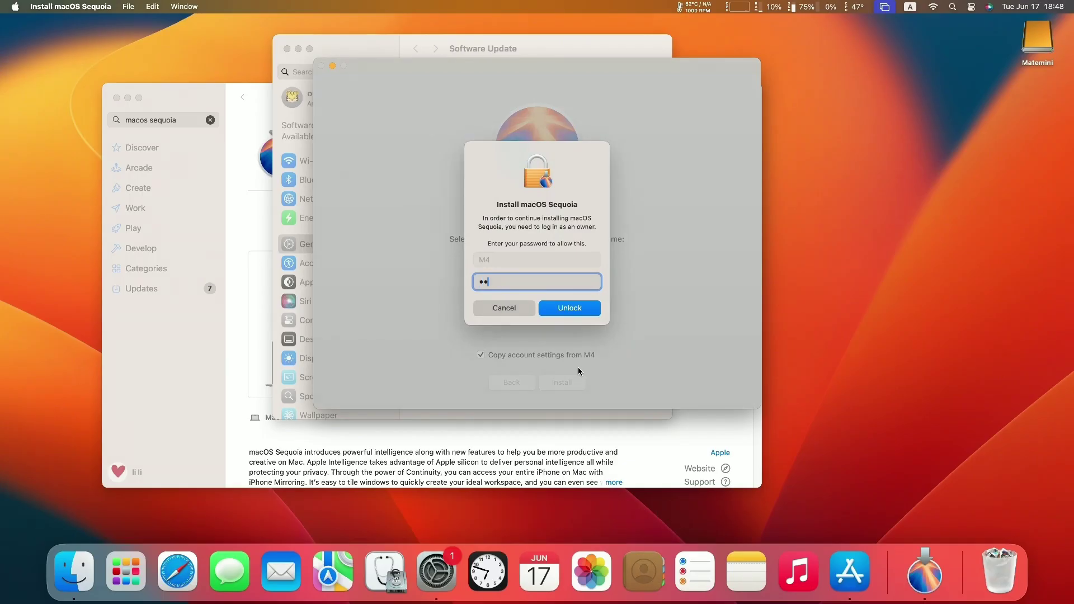
{"action": "key", "text": "Return"}
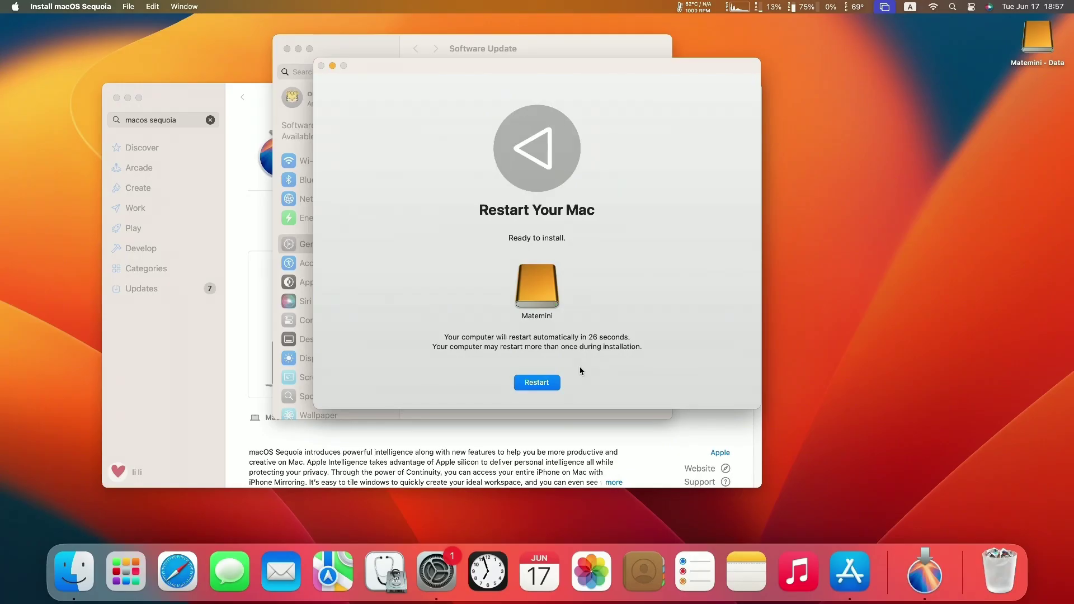
{"action": "key", "text": "Return"}
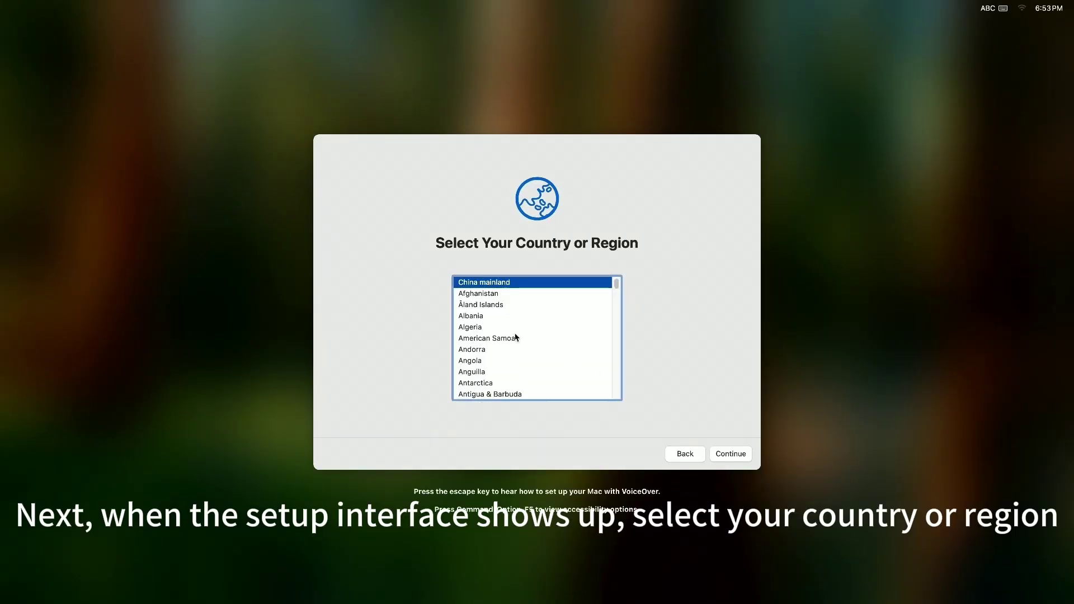
Set the region to American Samoa and choose transferring from a Mac, Time Machine, or startup disk
{"action": "left_click", "coordinate": [516, 339]}
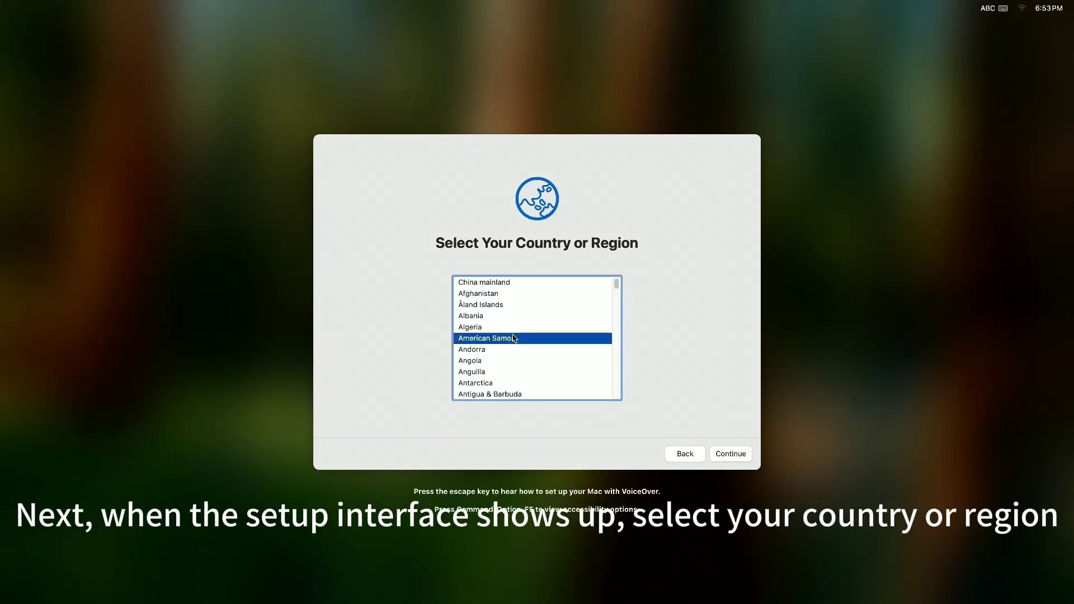
{"action": "left_click", "coordinate": [744, 460]}
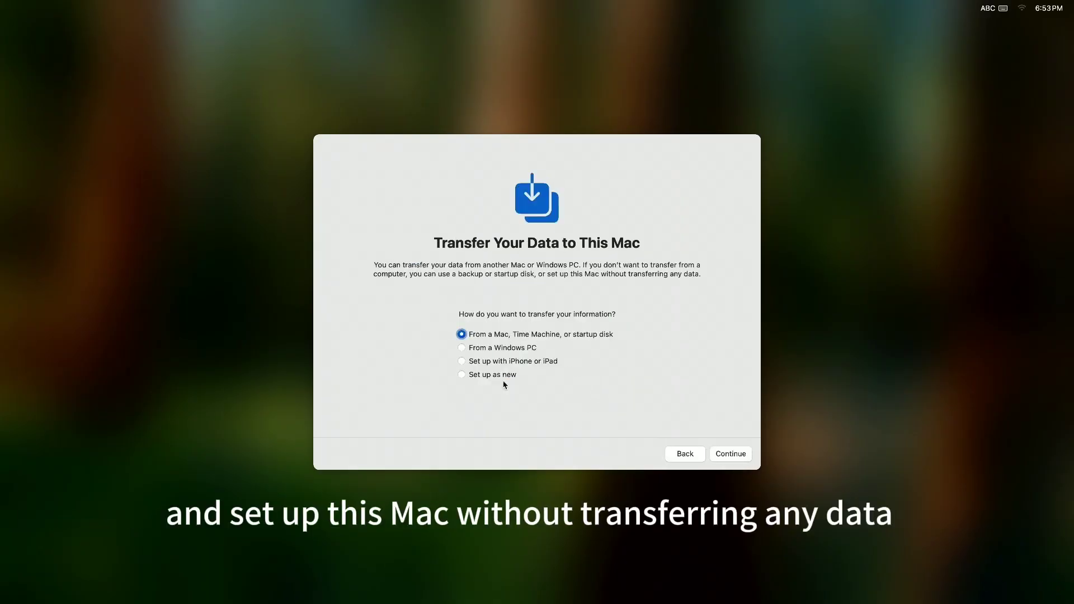
{"action": "left_click", "coordinate": [487, 379]}
{"action": "left_click", "coordinate": [468, 335]}
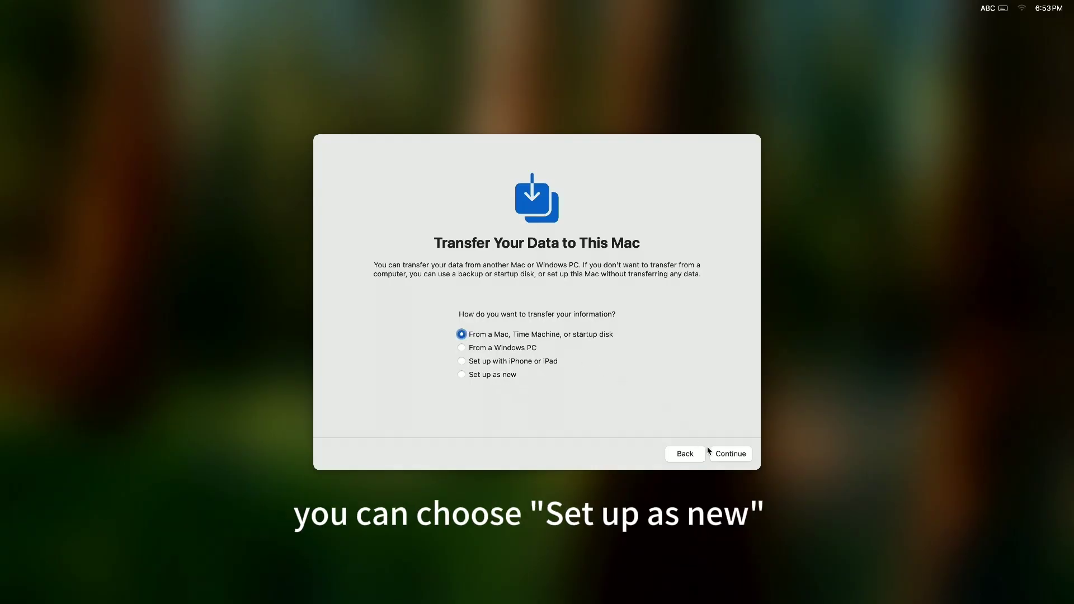
{"action": "left_click", "coordinate": [736, 458]}
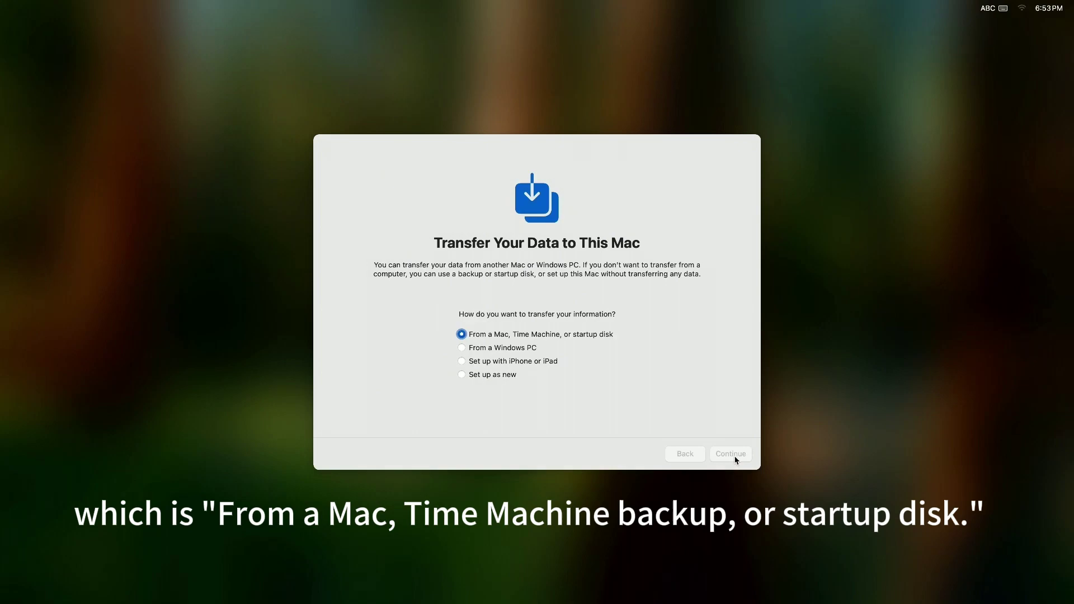
{"action": "left_click", "coordinate": [503, 378]}
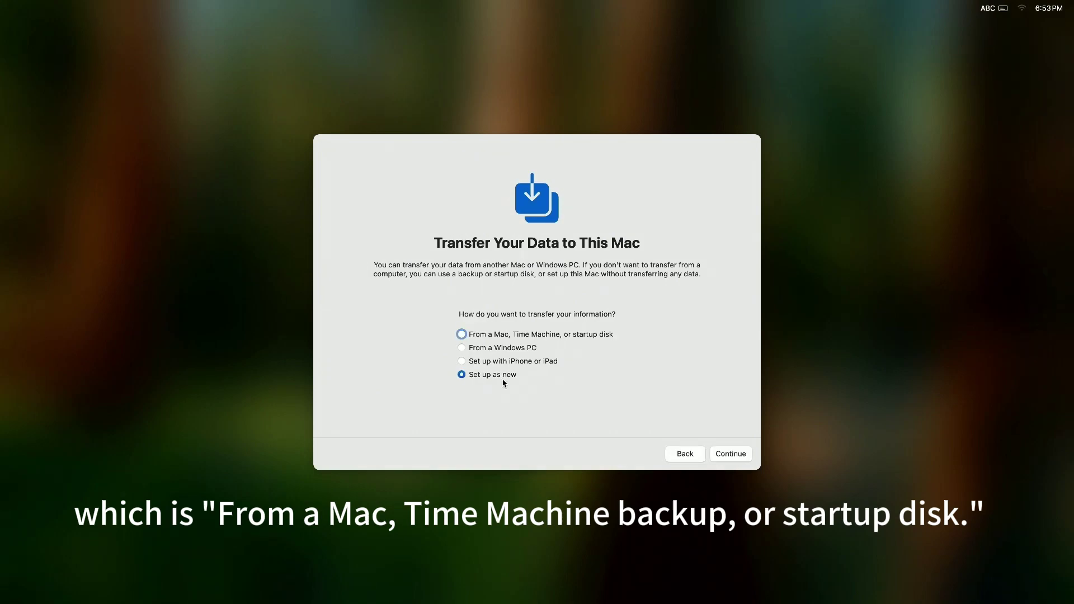
{"action": "left_click", "coordinate": [464, 334]}
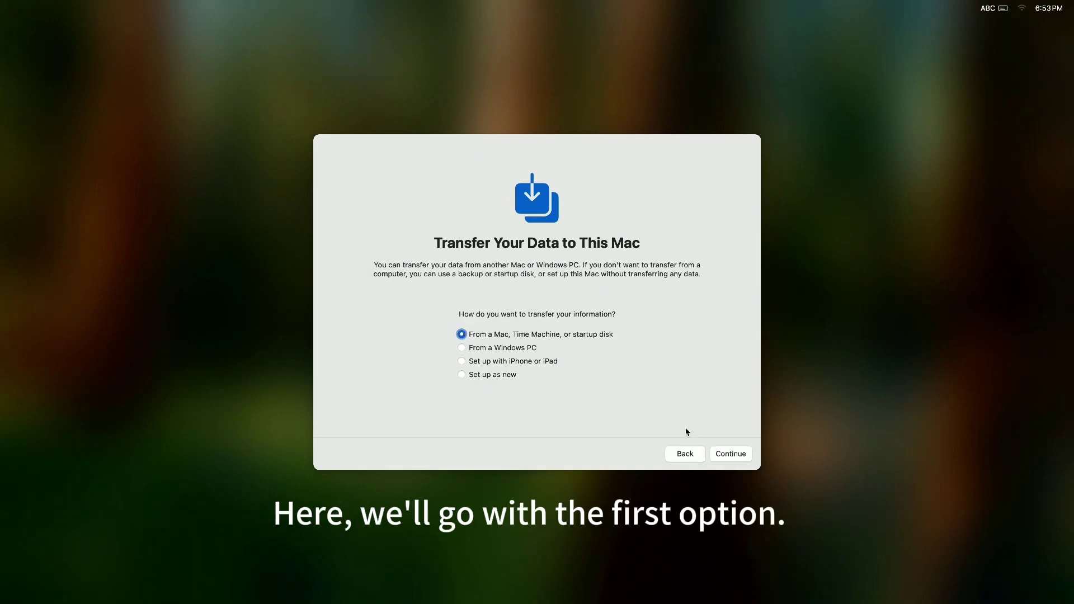
{"action": "left_click", "coordinate": [736, 459]}
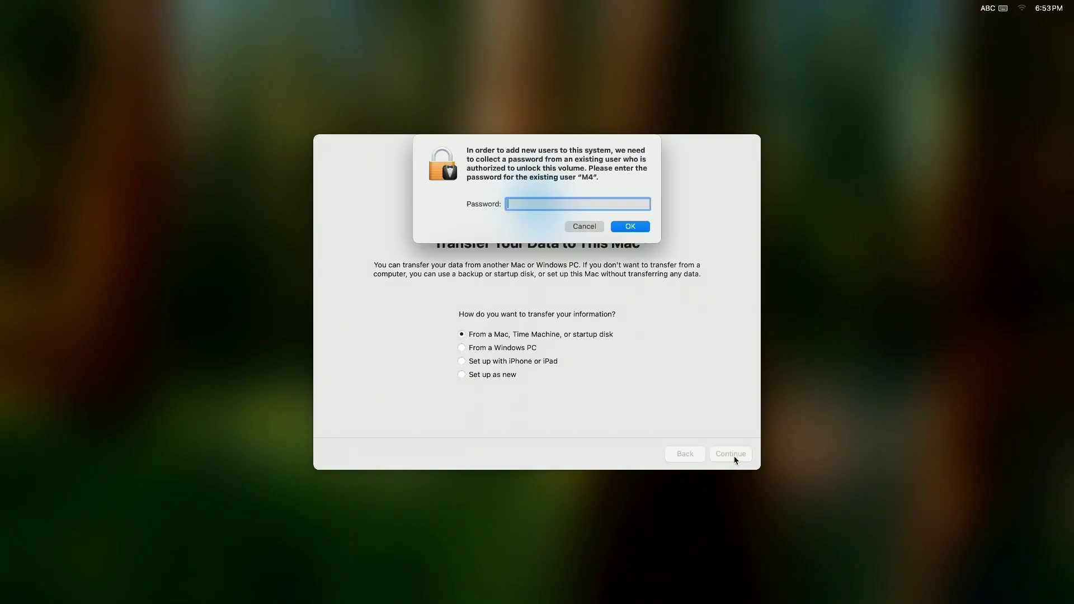
Confirm the user's password and go past language, Accessibility and Data & Privacy screens
{"action": "type", "text": "*"}
{"action": "left_click", "coordinate": [636, 228]}
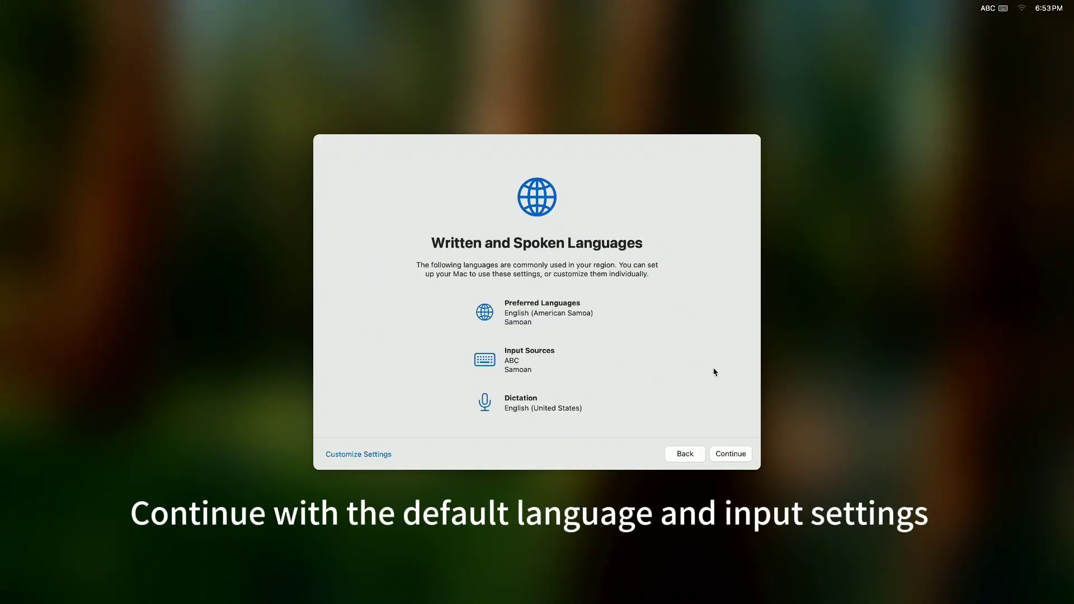
{"action": "left_click", "coordinate": [731, 454]}
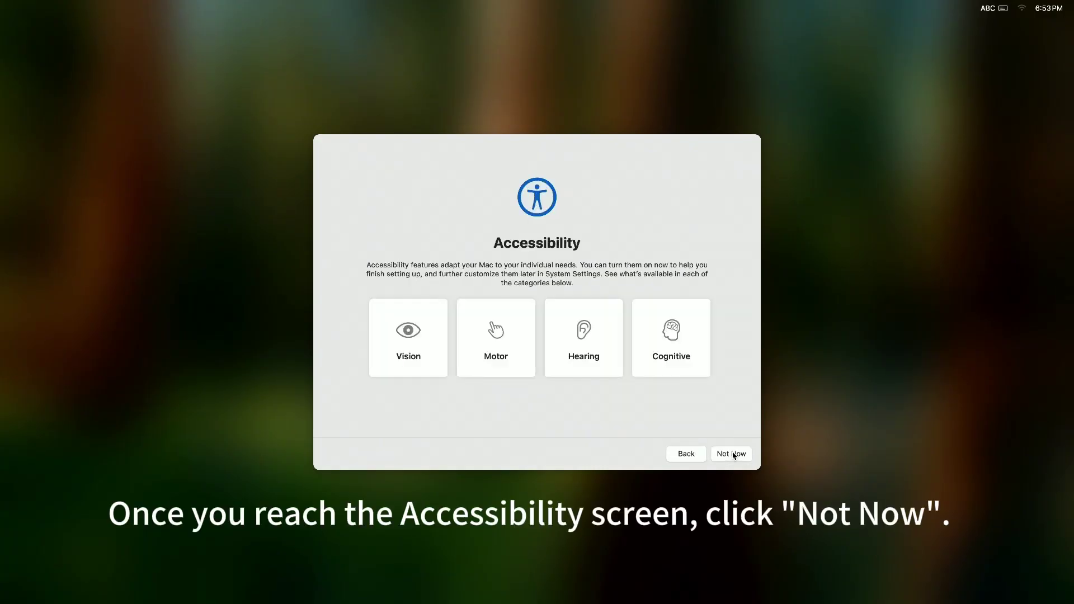
{"action": "left_click", "coordinate": [738, 457]}
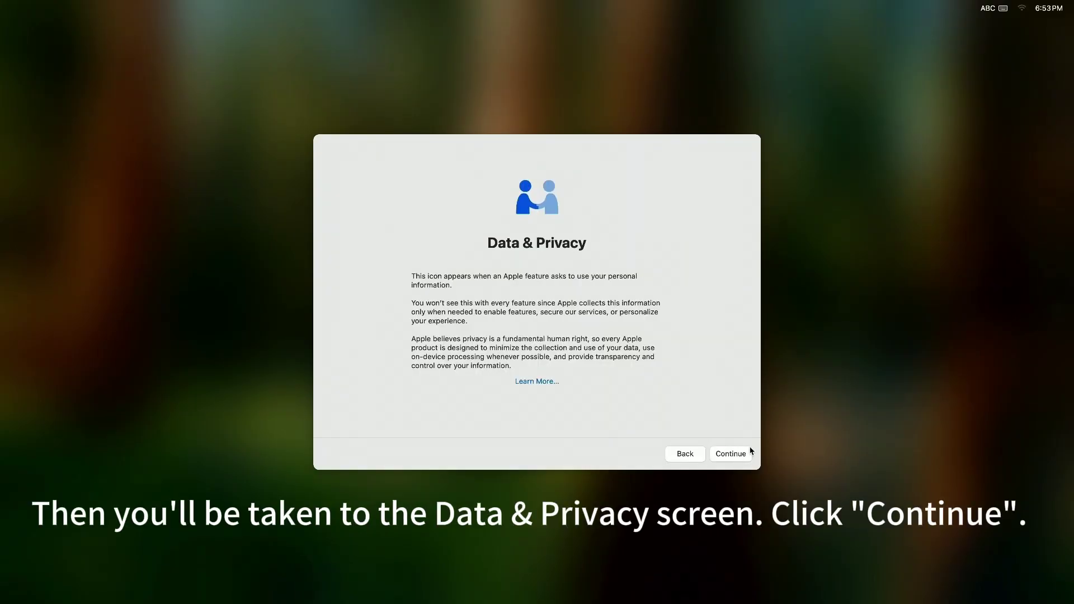
{"action": "left_click", "coordinate": [745, 454]}
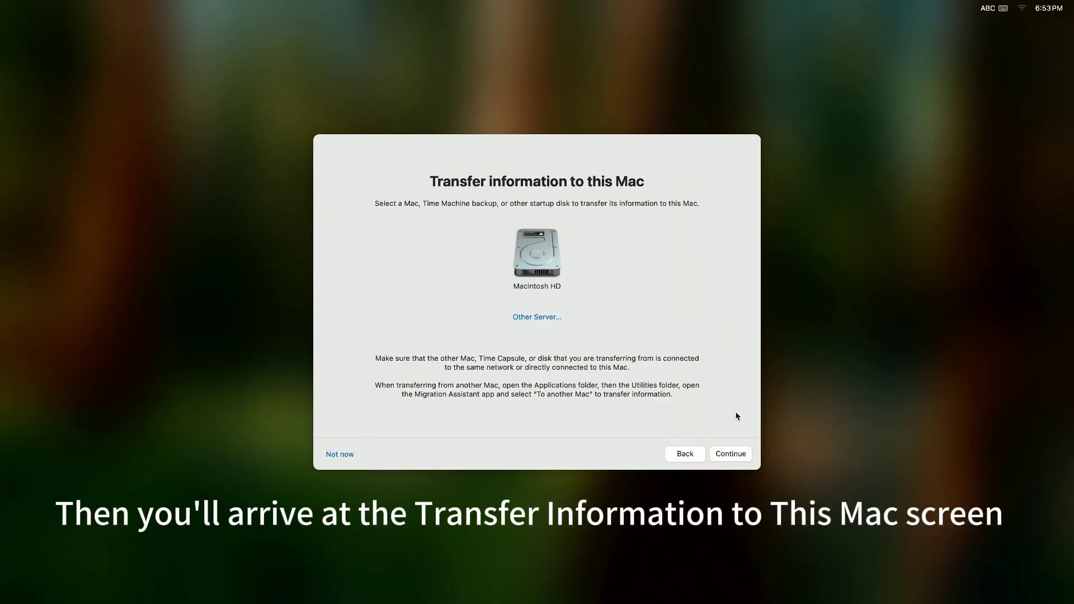
Select Macintosh HD as the transfer source and unlock it with its disk password
{"action": "left_click", "coordinate": [543, 265]}
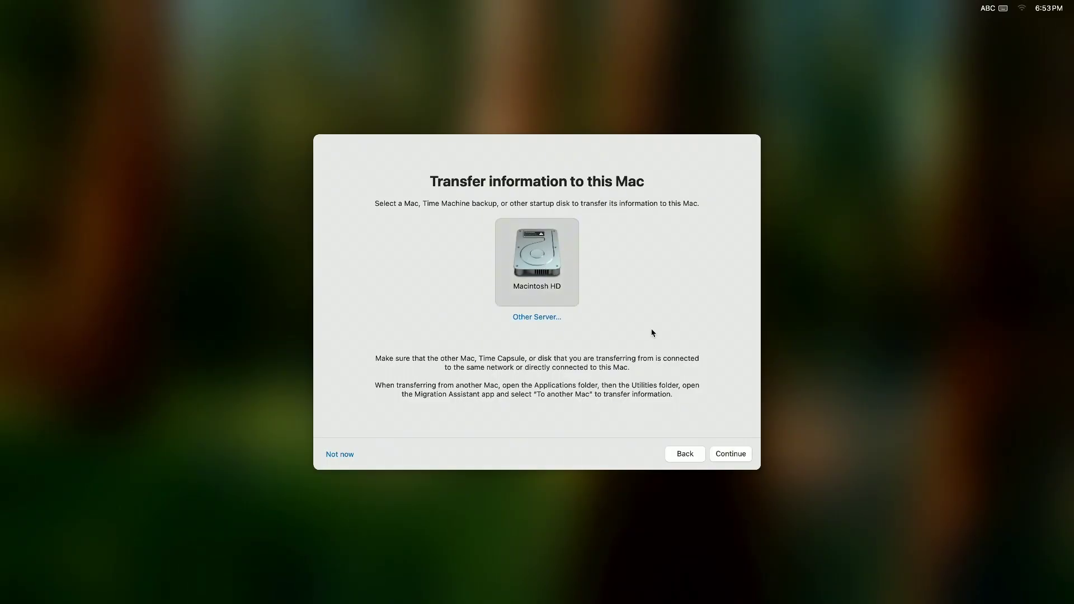
{"action": "left_click", "coordinate": [731, 454]}
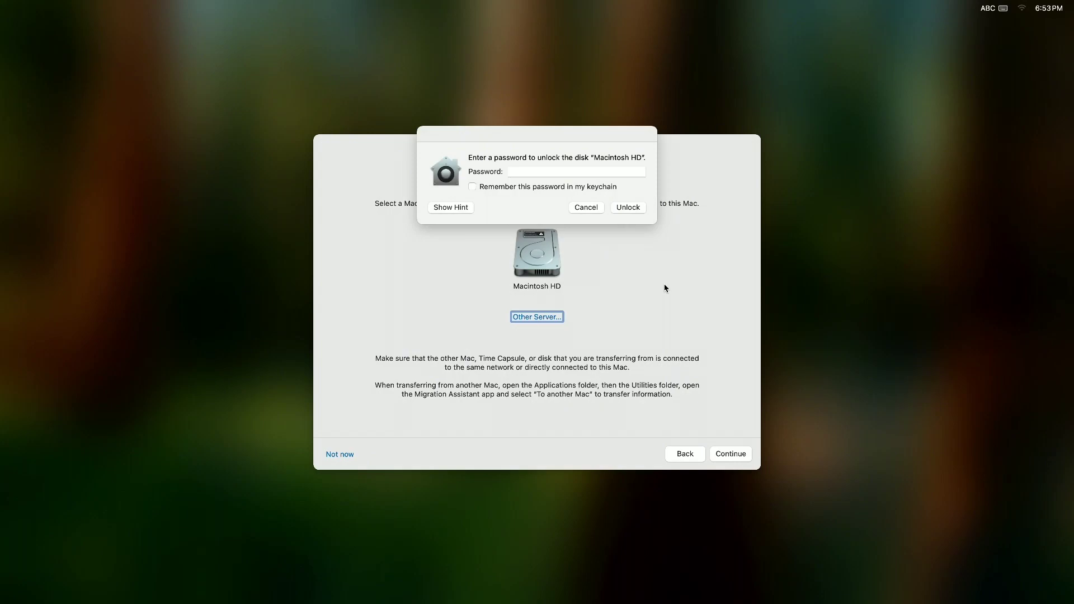
{"action": "left_click", "coordinate": [559, 171]}
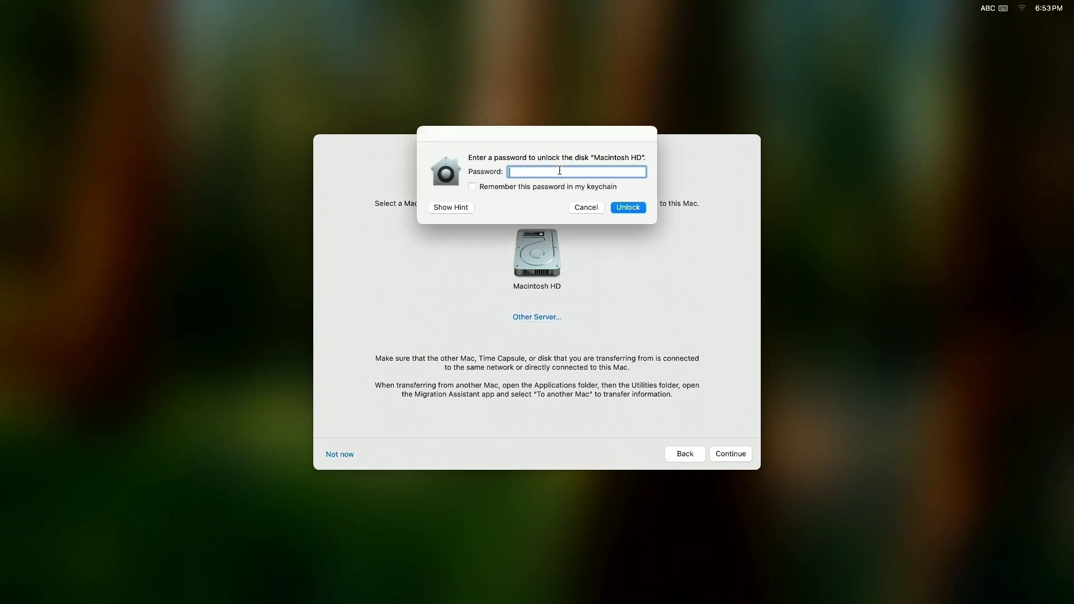
{"action": "type", "text": "••••"}
{"action": "left_click", "coordinate": [639, 209]}
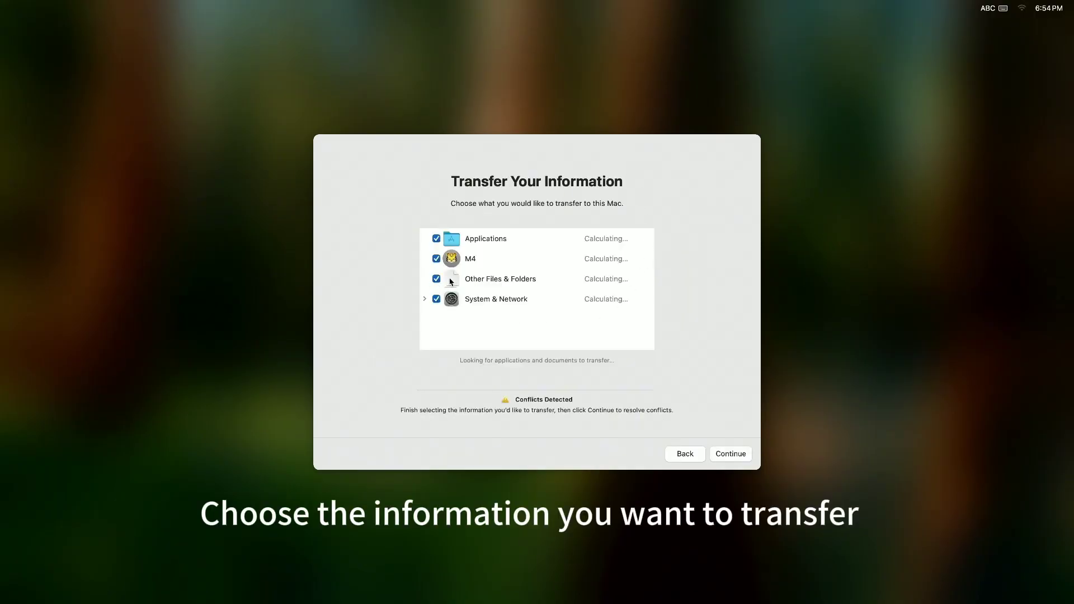
Keep all items selected and set a new login password for the migrated M4 administrator account
{"action": "left_click", "coordinate": [739, 457]}
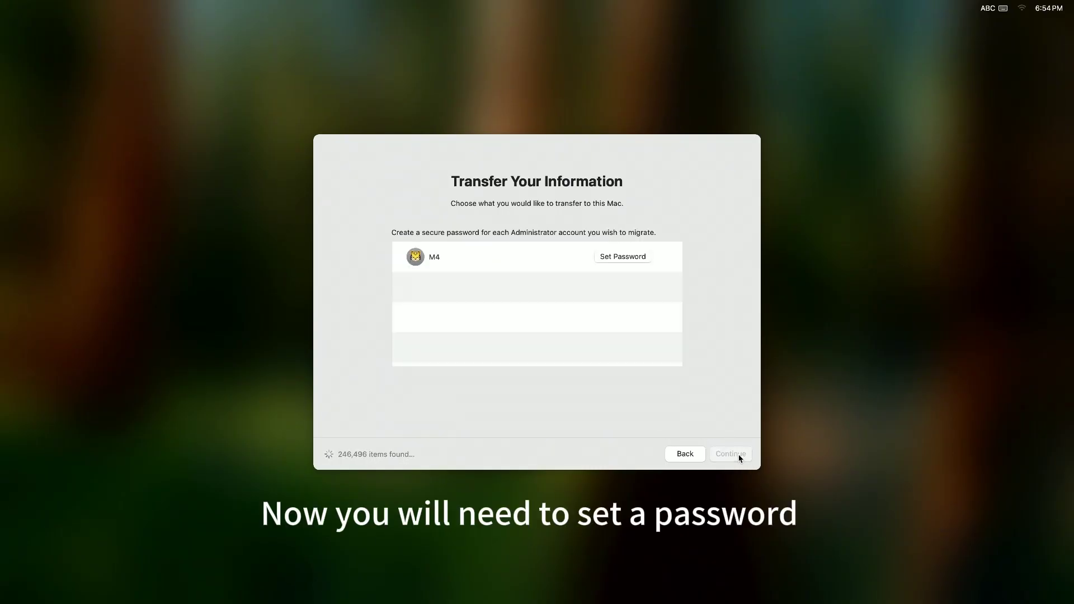
{"action": "left_click", "coordinate": [629, 261]}
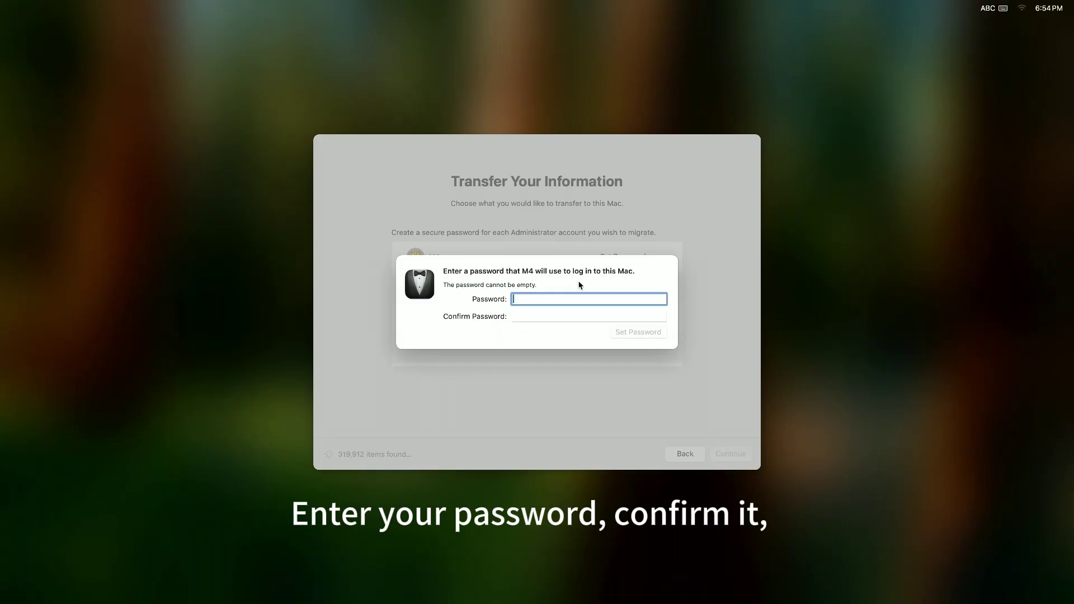
{"action": "type", "text": "1234"}
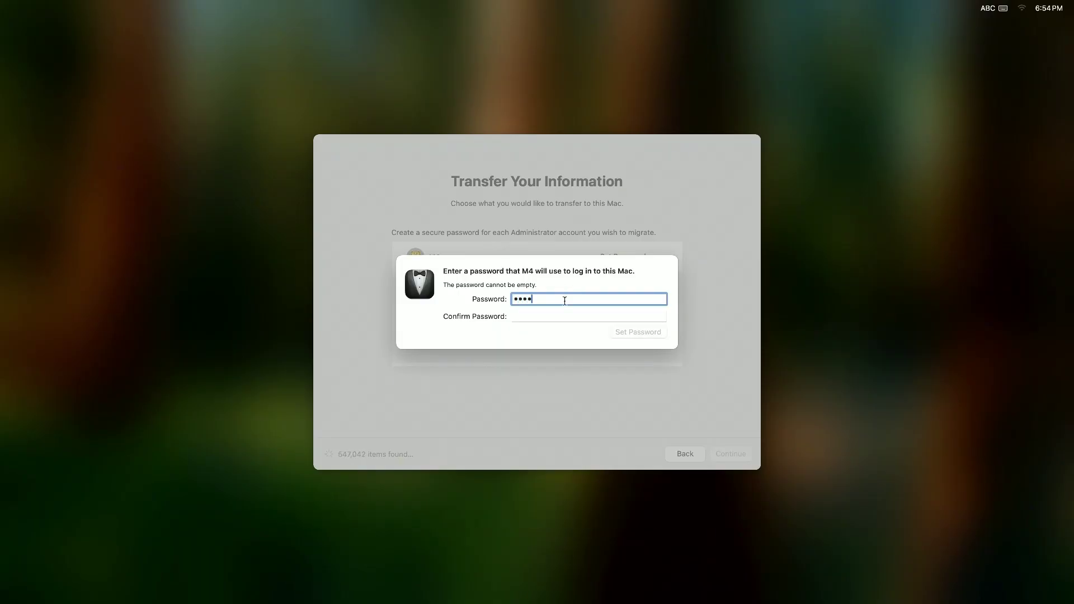
{"action": "left_click", "coordinate": [548, 313]}
{"action": "type", "text": "1"}
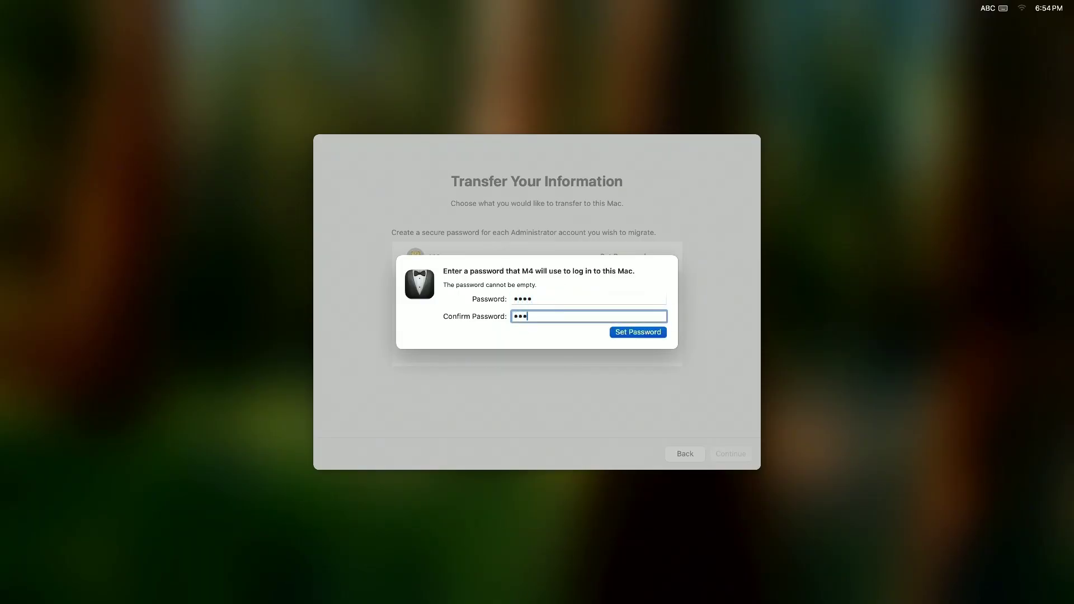
{"action": "type", "text": "234"}
{"action": "left_click", "coordinate": [652, 335]}
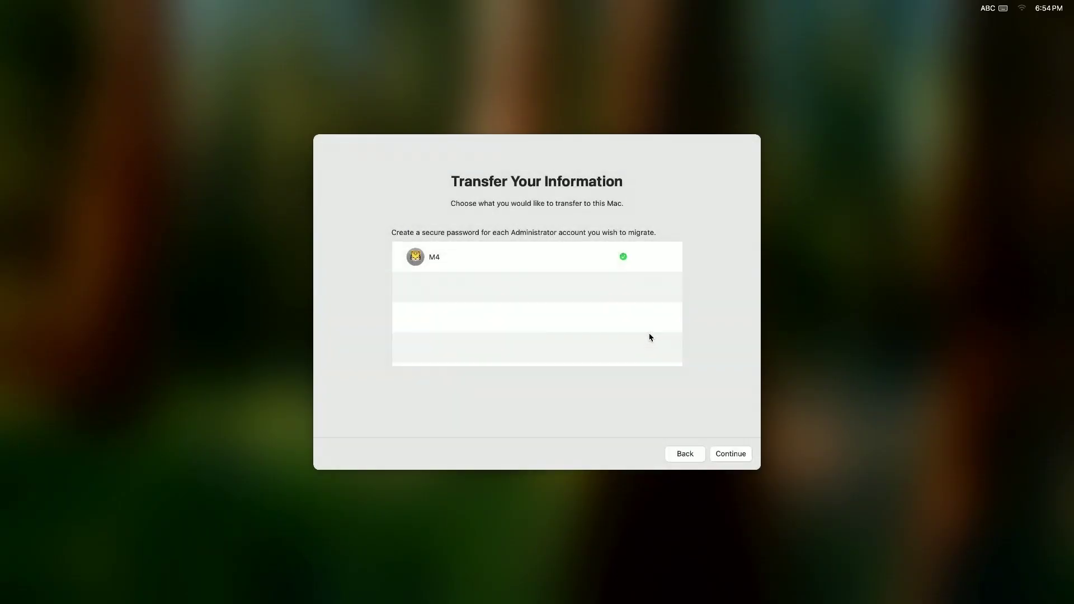
Continue the transfer, authorize the existing user with their password, and let 438,902 files migrate
{"action": "left_click", "coordinate": [721, 456]}
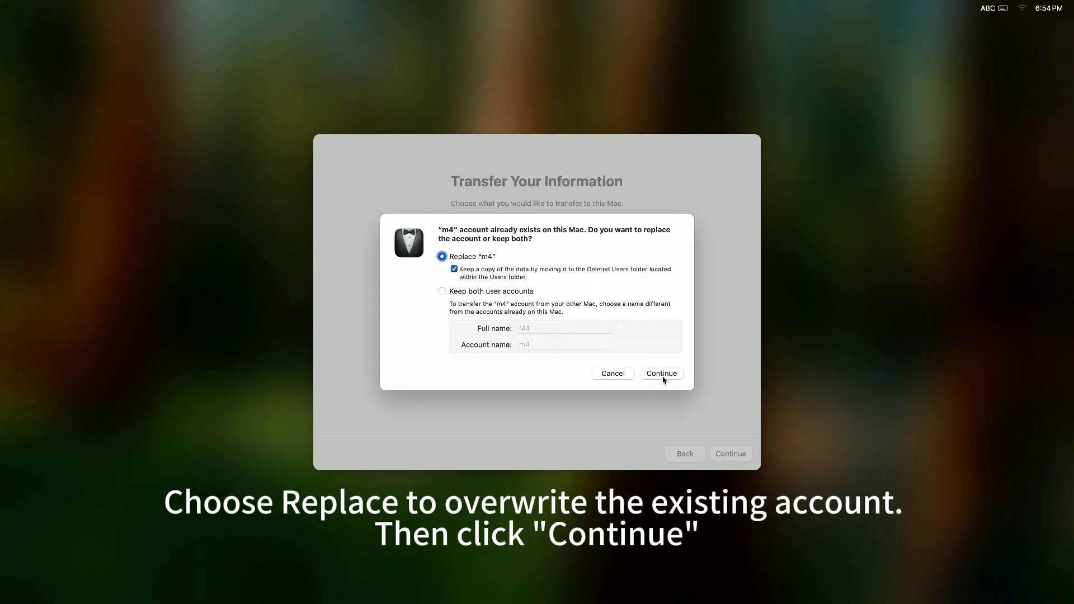
{"action": "left_click", "coordinate": [662, 374]}
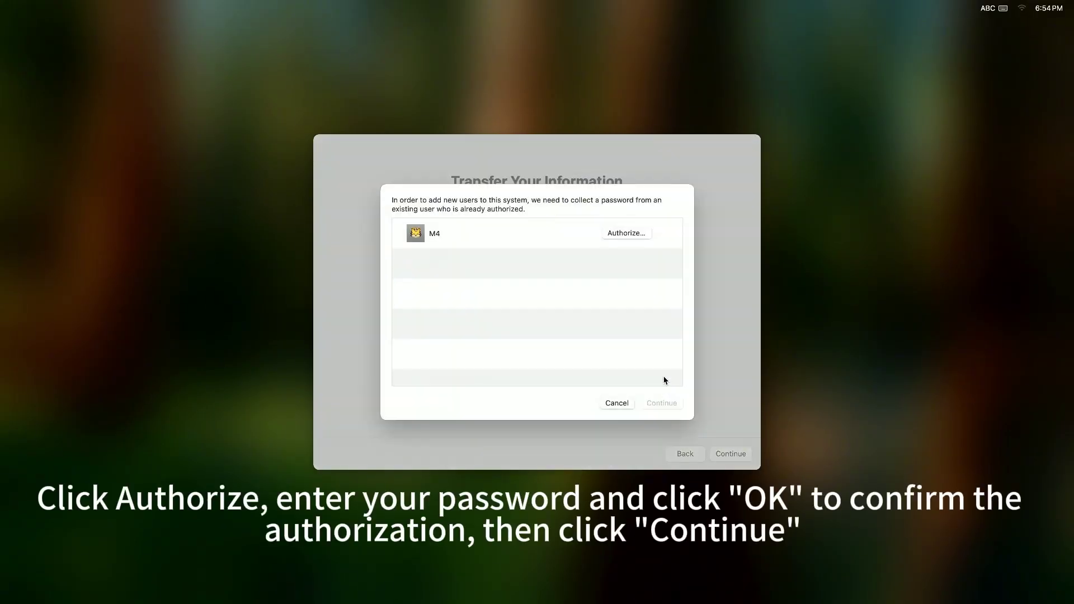
{"action": "left_click", "coordinate": [628, 234]}
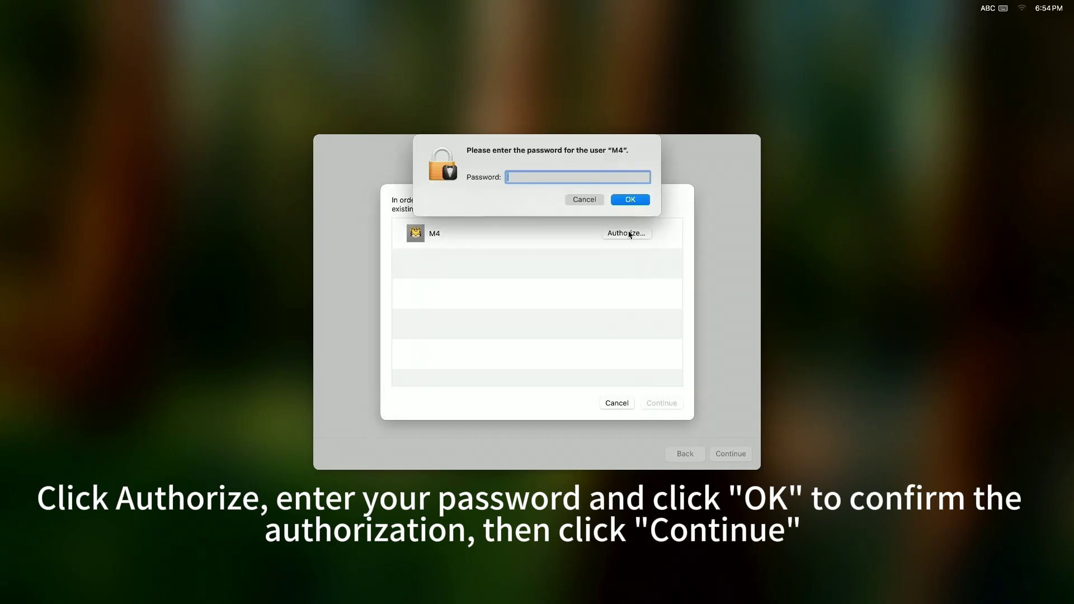
{"action": "type", "text": "••••"}
{"action": "left_click", "coordinate": [641, 206]}
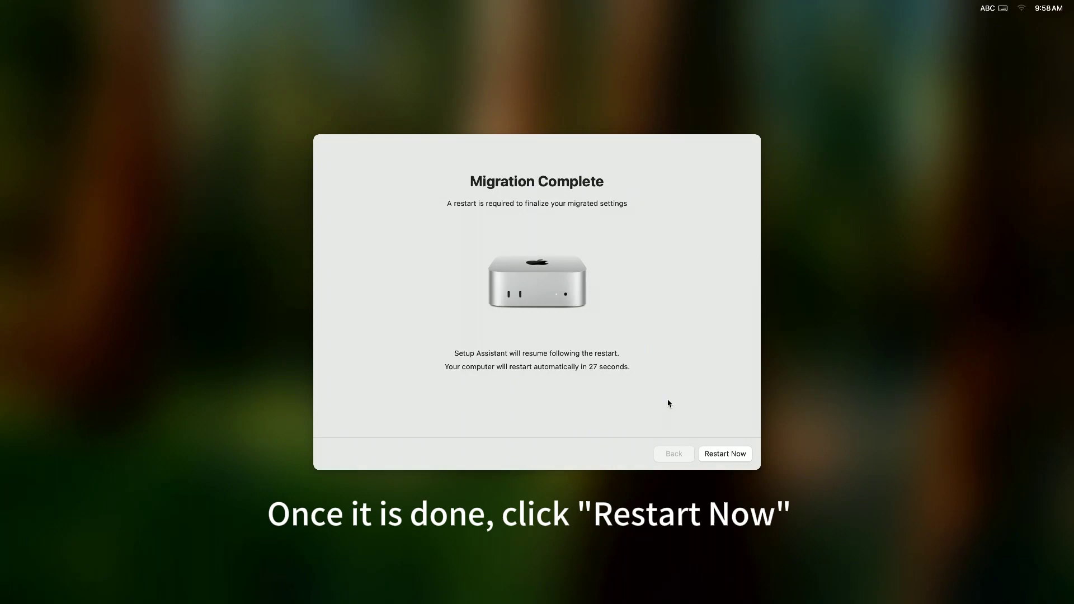
Restart after migration and agree to the macOS Sequoia license terms
{"action": "left_click", "coordinate": [723, 455]}
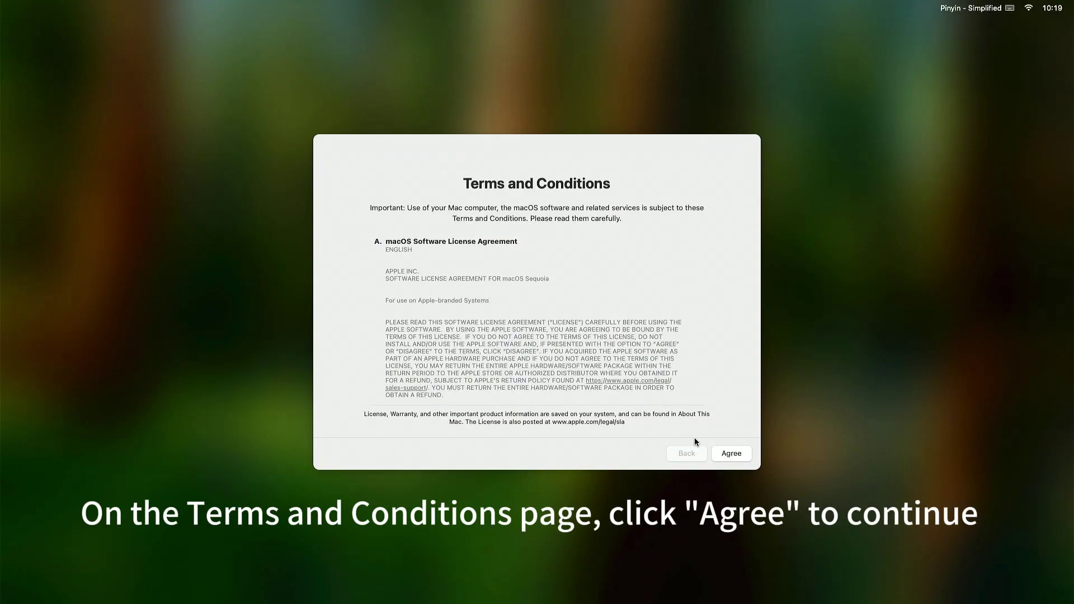
{"action": "left_click", "coordinate": [740, 457]}
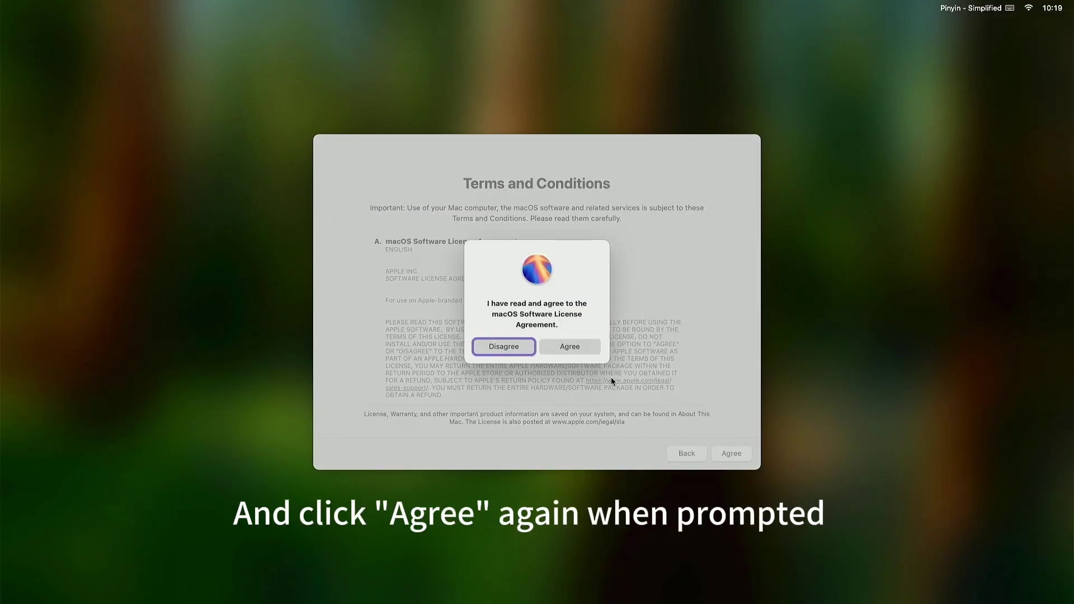
{"action": "left_click", "coordinate": [576, 345]}
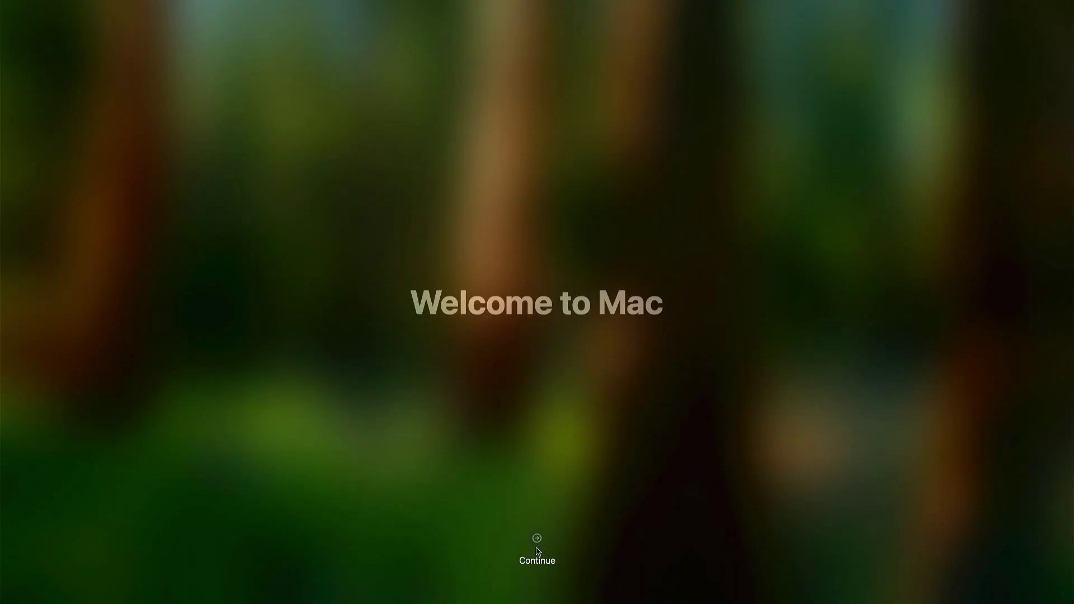
Log in, defer Apple Account sign-in, and continue past Software Update Complete
{"action": "left_click", "coordinate": [537, 545]}
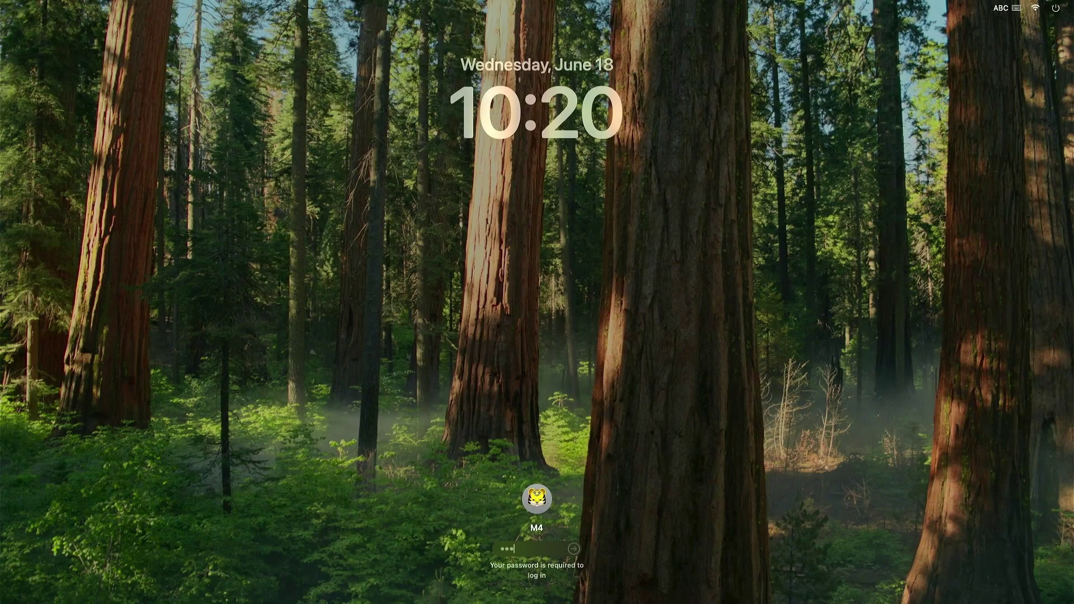
{"action": "key", "text": "Return"}
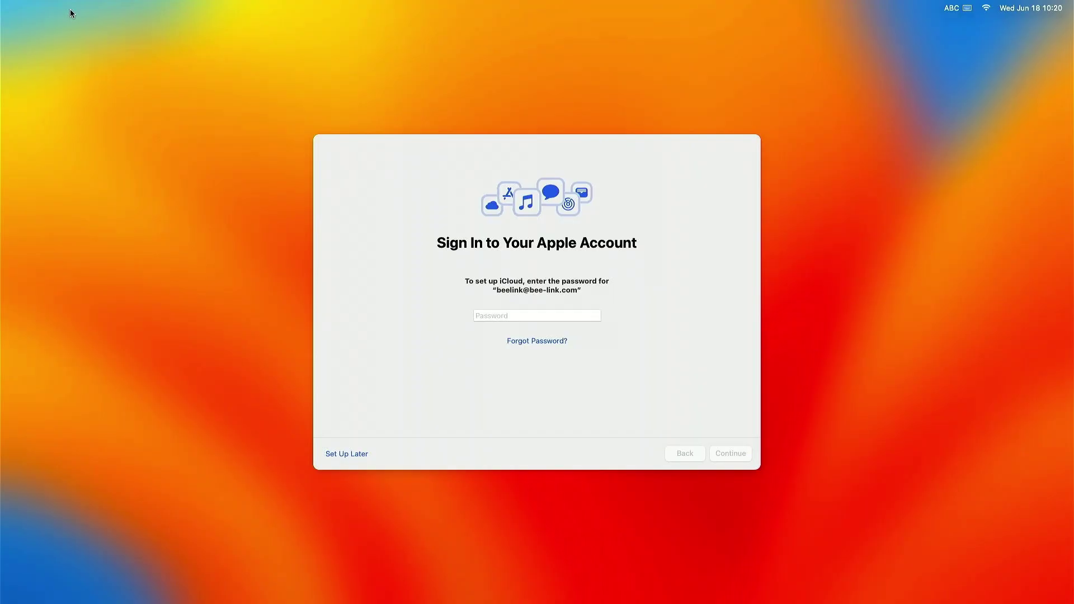
{"action": "left_click", "coordinate": [342, 454]}
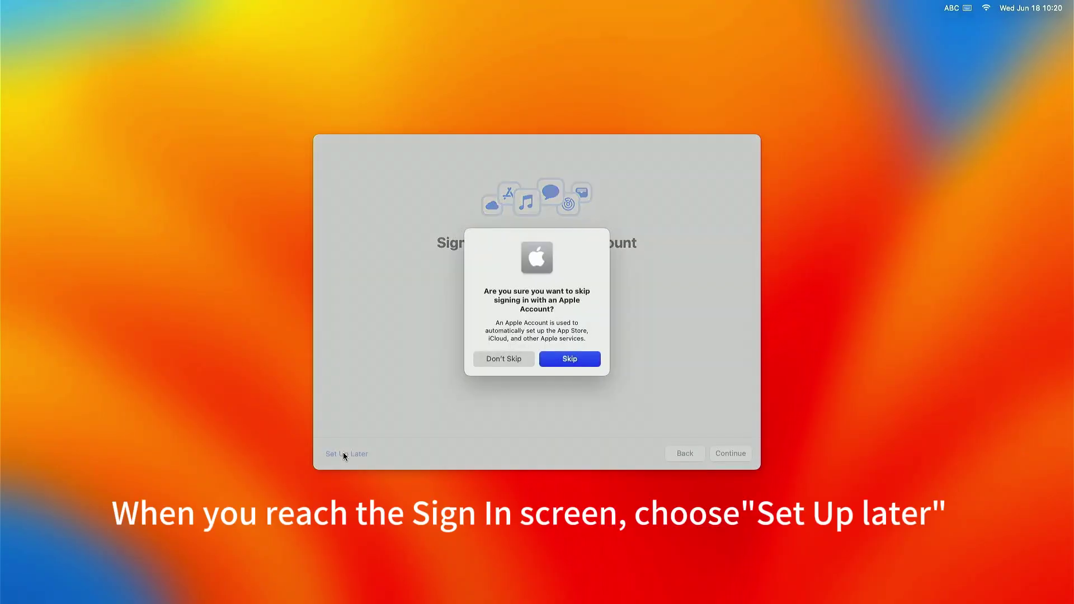
{"action": "left_click", "coordinate": [568, 354]}
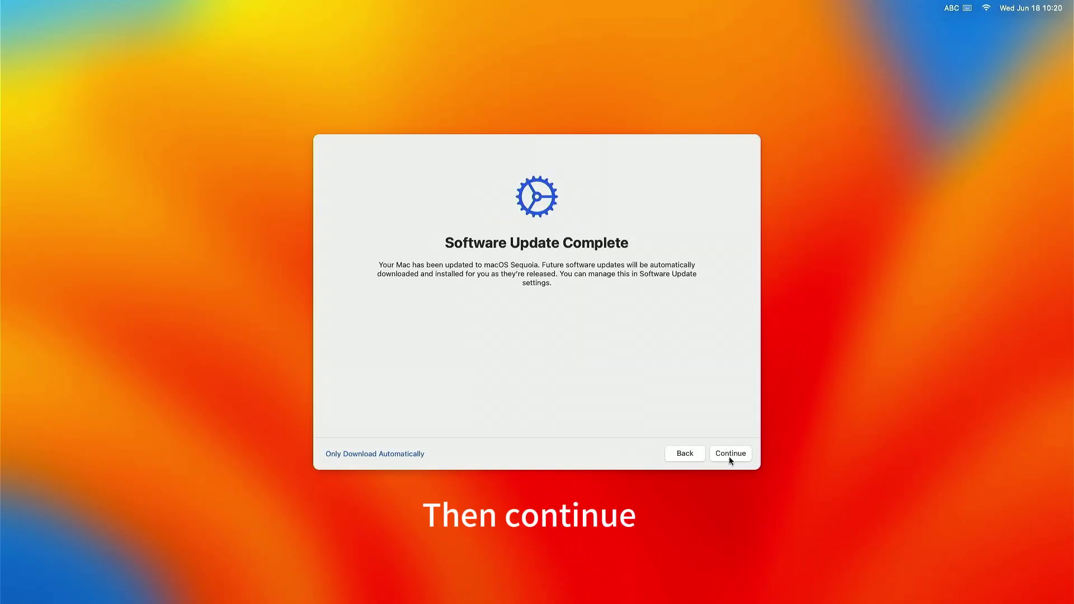
{"action": "left_click", "coordinate": [737, 456]}
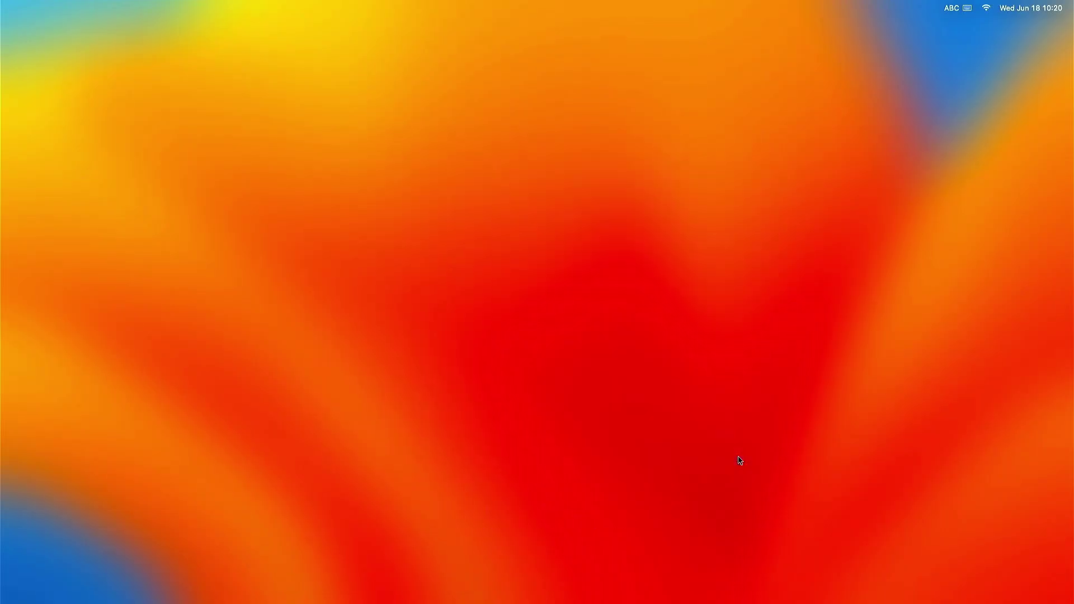
Finish setup and check the About page: macOS Sequoia 15.4.1, Matemini 945.71 GB free of 999.99 GB
{"action": "left_click", "coordinate": [534, 538]}
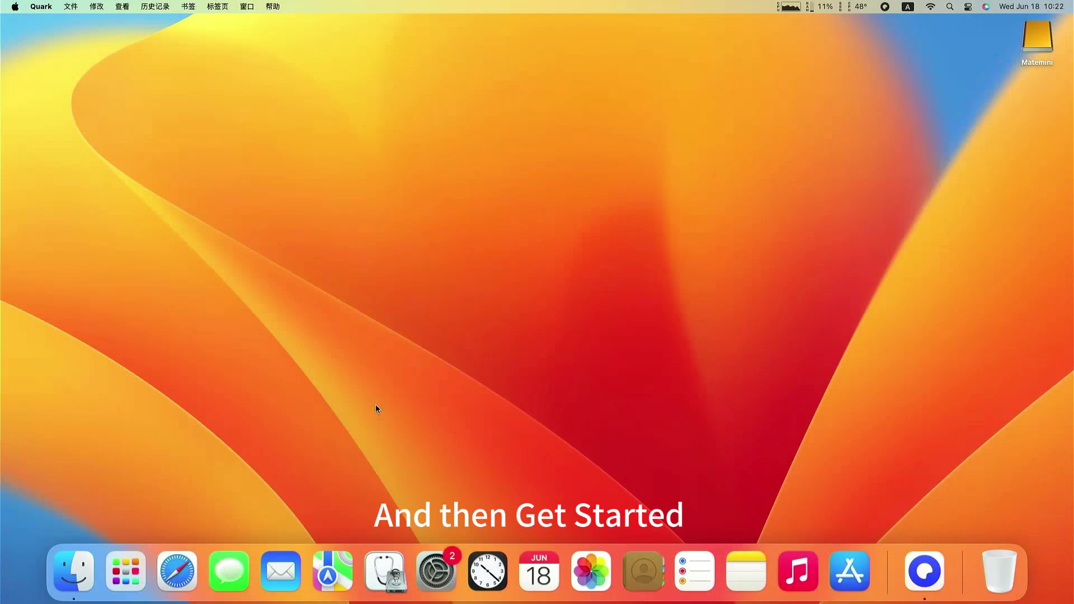
{"action": "left_click", "coordinate": [436, 571]}
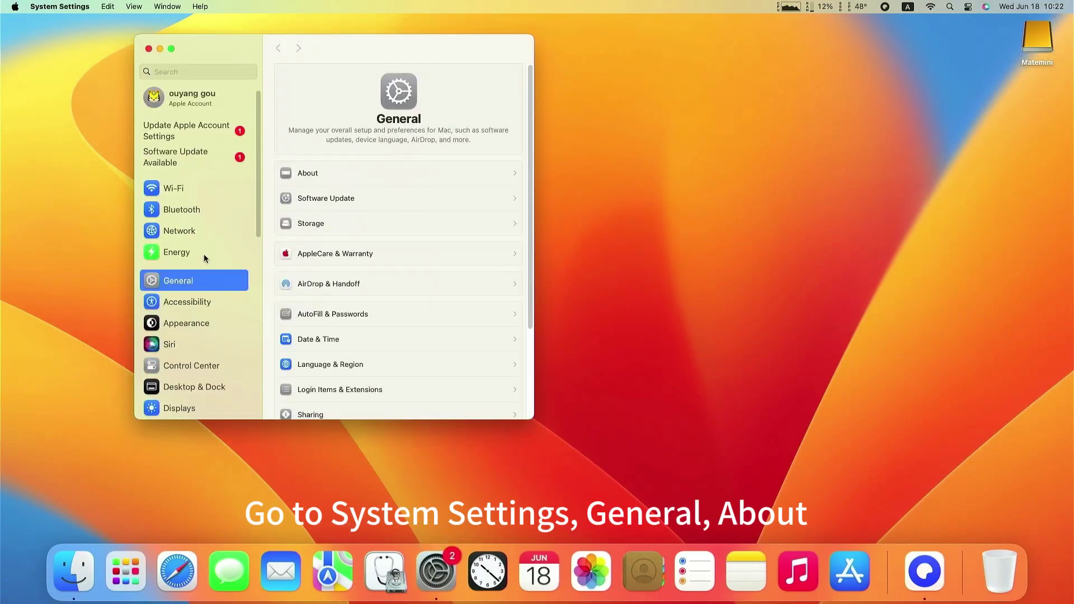
{"action": "left_click", "coordinate": [342, 175]}
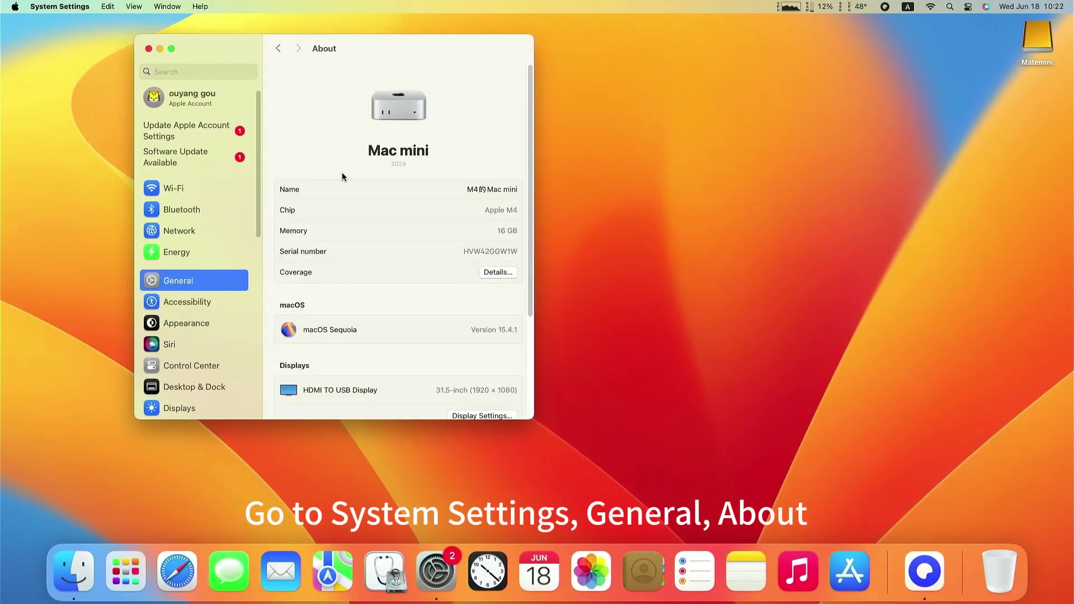
{"action": "scroll", "coordinate": [424, 324], "scroll_direction": "down", "scroll_amount": 5}
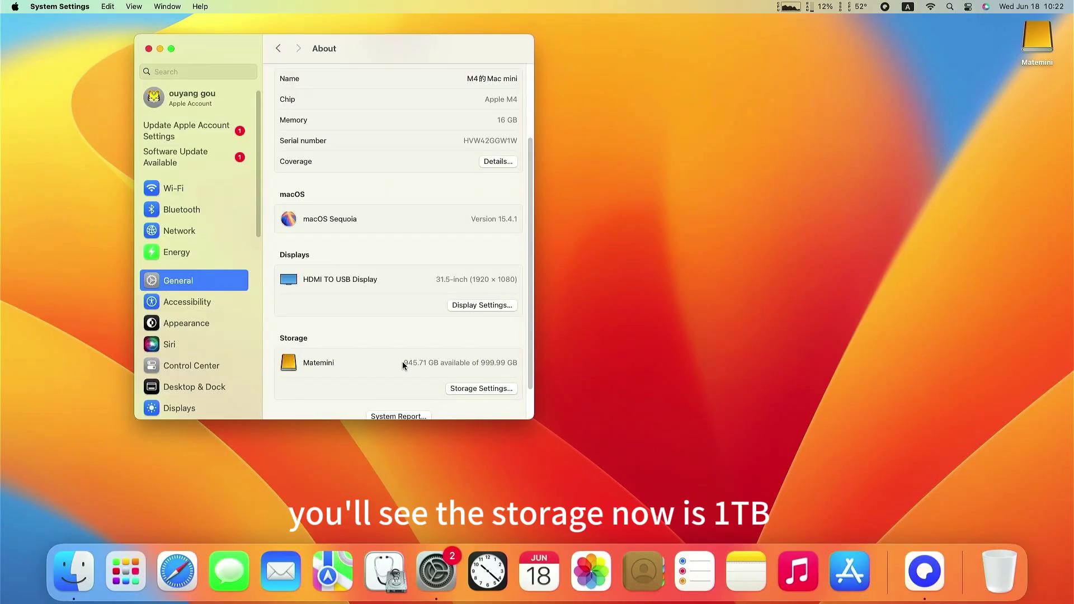
{"action": "scroll", "coordinate": [425, 347], "scroll_direction": "down", "scroll_amount": 2}
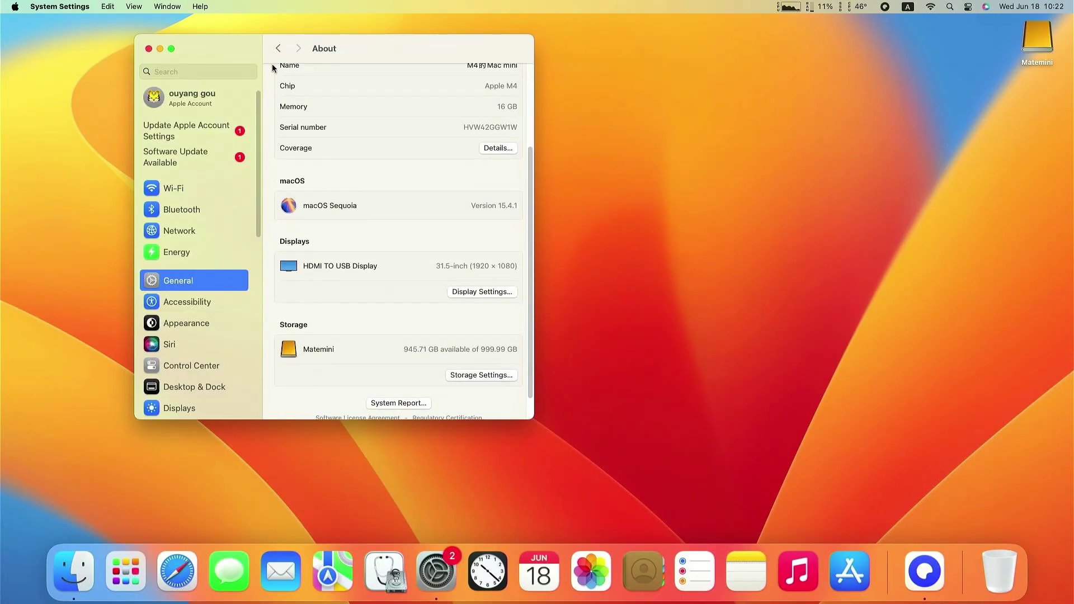
Open the General Startup Disk page listing Matemini and Macintosh HD
{"action": "left_click", "coordinate": [278, 49]}
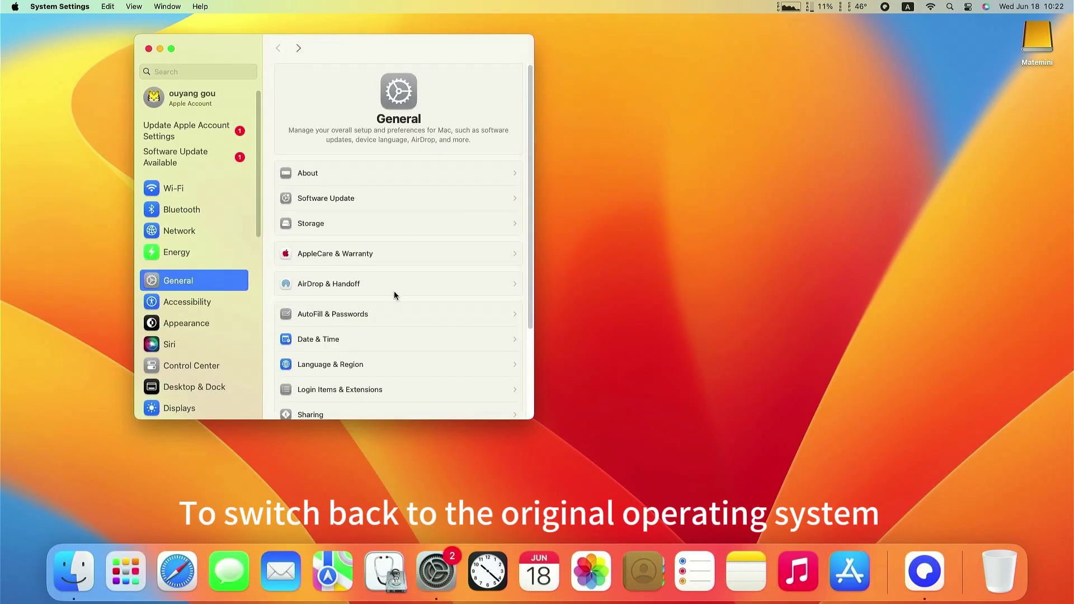
{"action": "scroll", "coordinate": [381, 347], "scroll_direction": "down", "scroll_amount": 5}
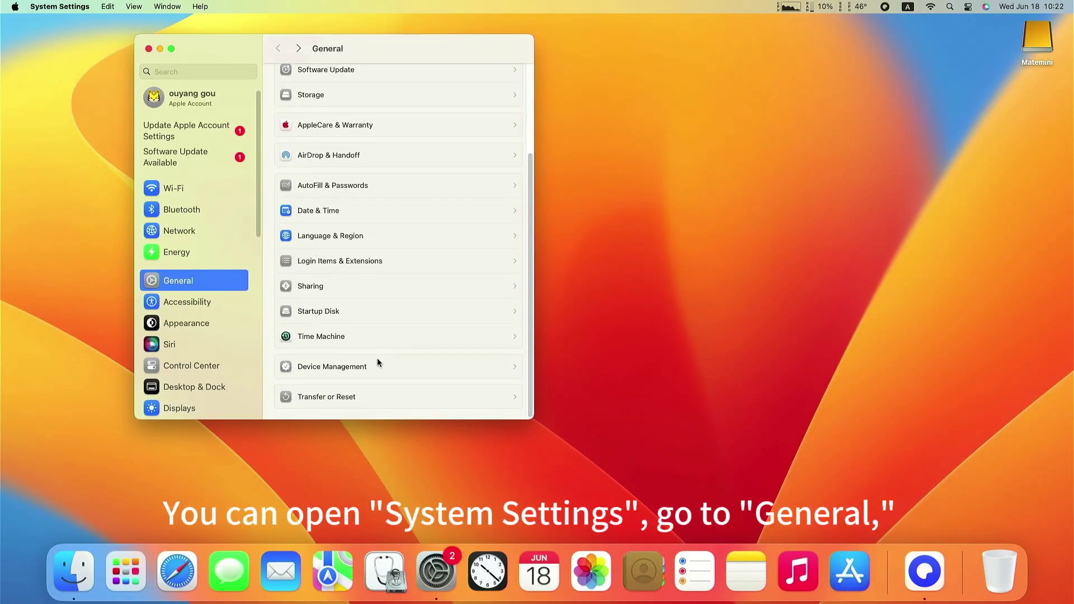
{"action": "left_click", "coordinate": [339, 311]}
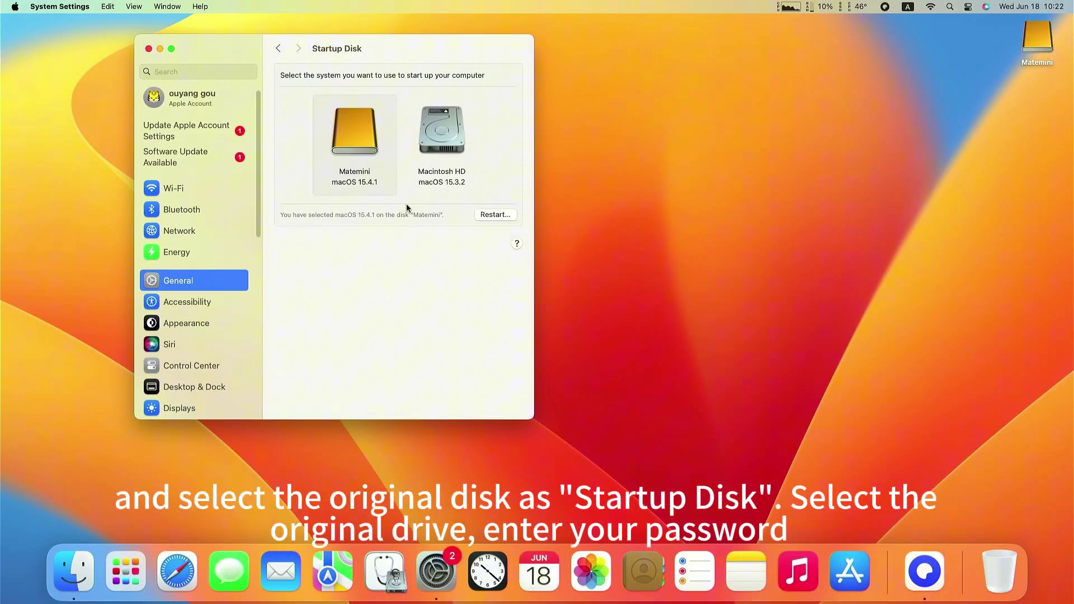
Unlock the startup disk settings with the account password and keep Matemini (macOS 15.4.1) selected
{"action": "left_click", "coordinate": [454, 137]}
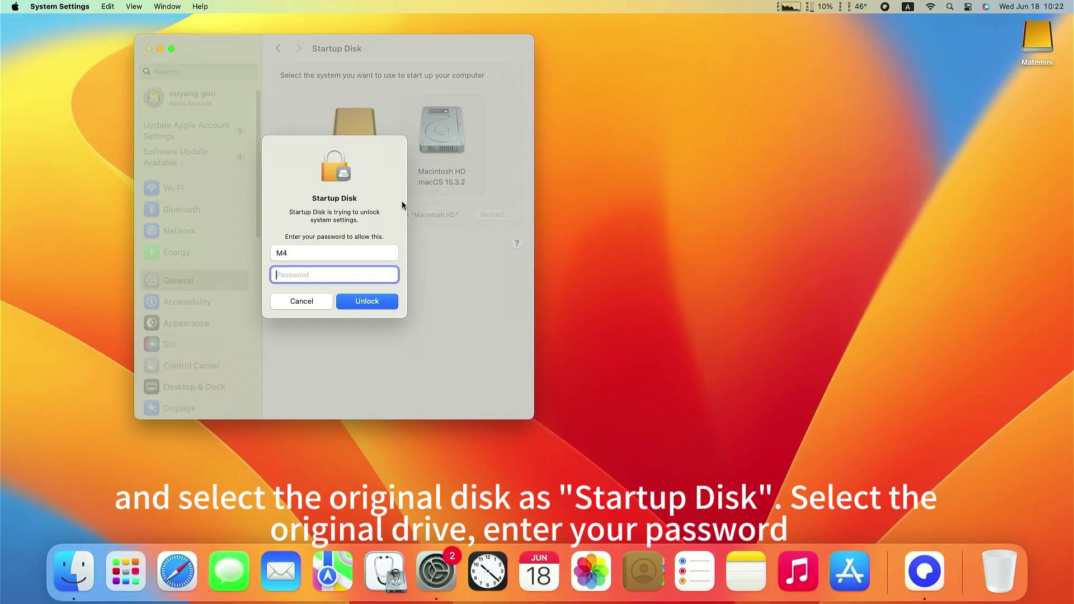
{"action": "type", "text": "****"}
{"action": "left_click", "coordinate": [370, 304]}
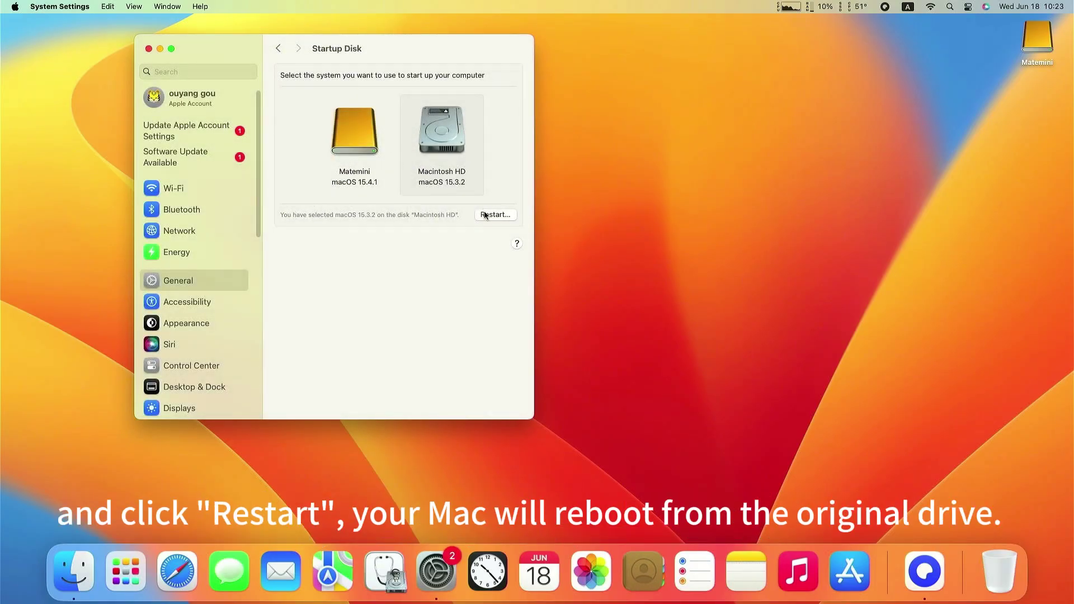
{"action": "left_click", "coordinate": [369, 179]}
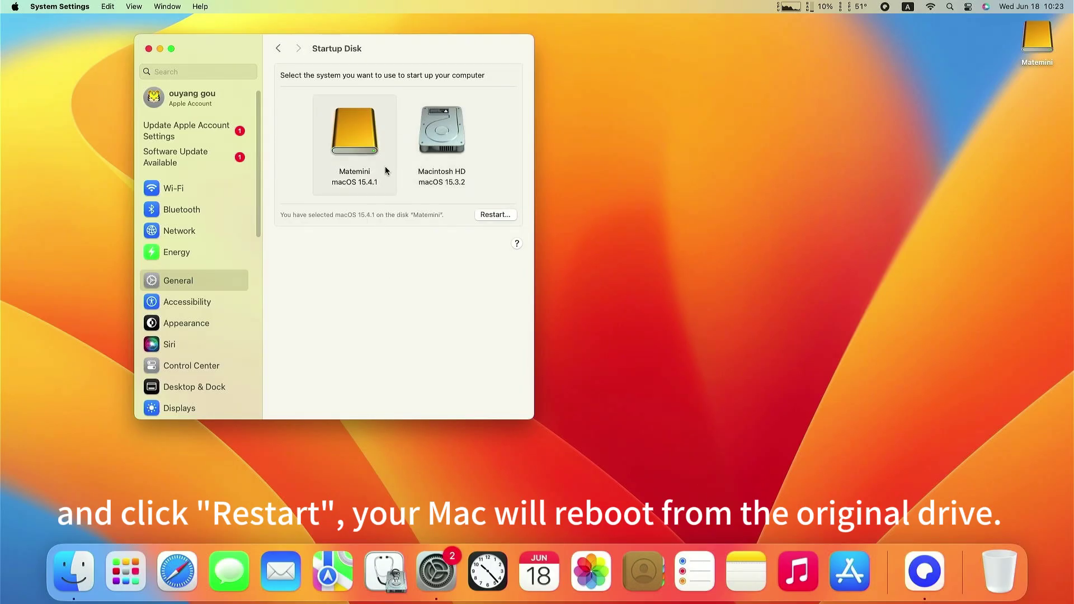